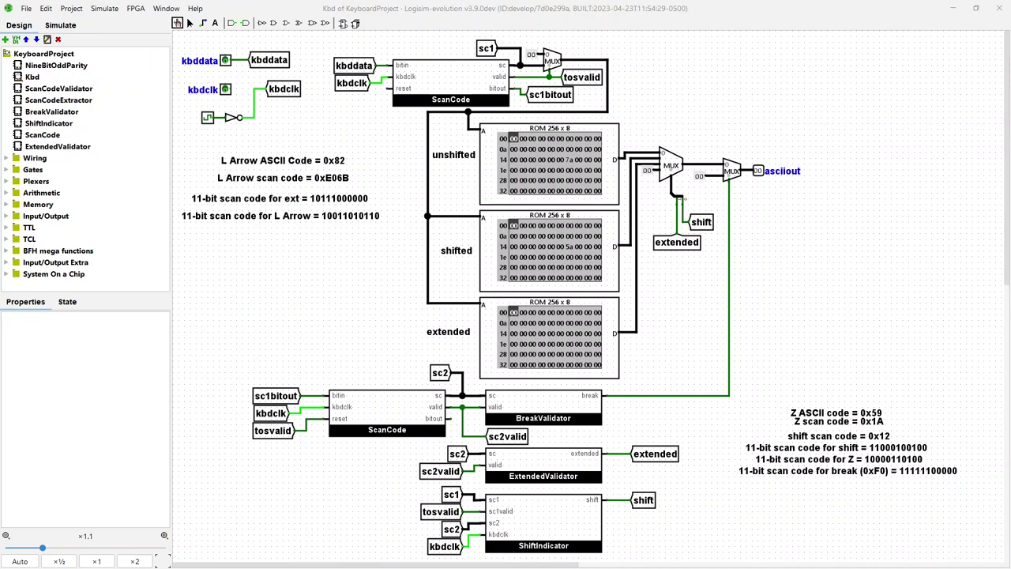
- Set the radix of the asciiout pin to Binary
left_click(764, 174)
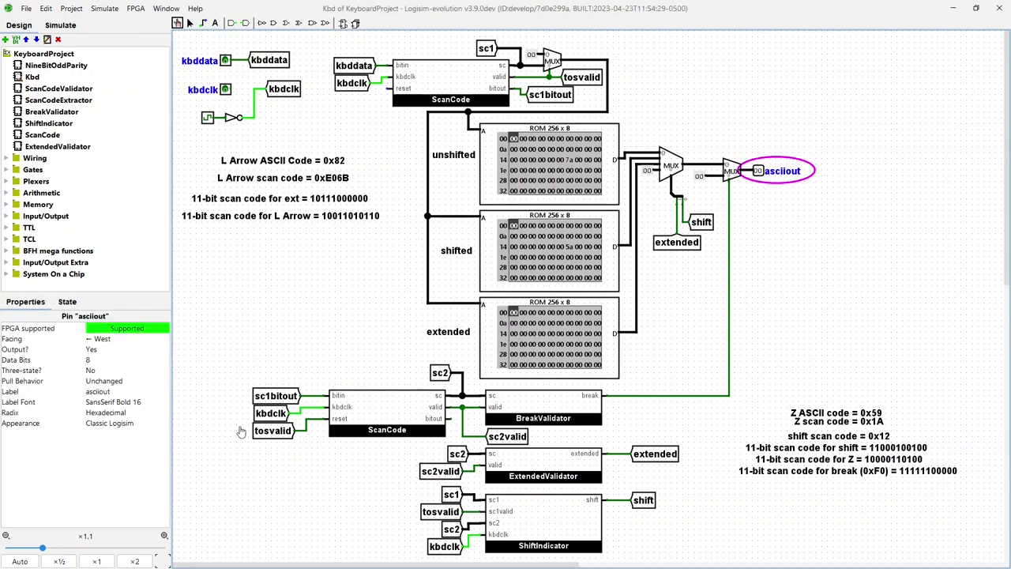
left_click(114, 412)
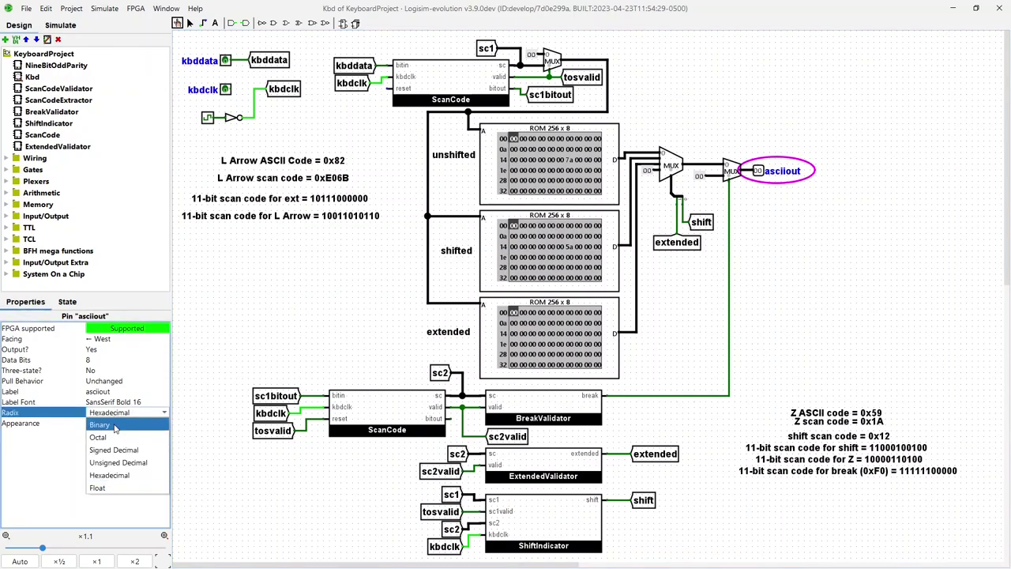
left_click(110, 427)
left_click(268, 261)
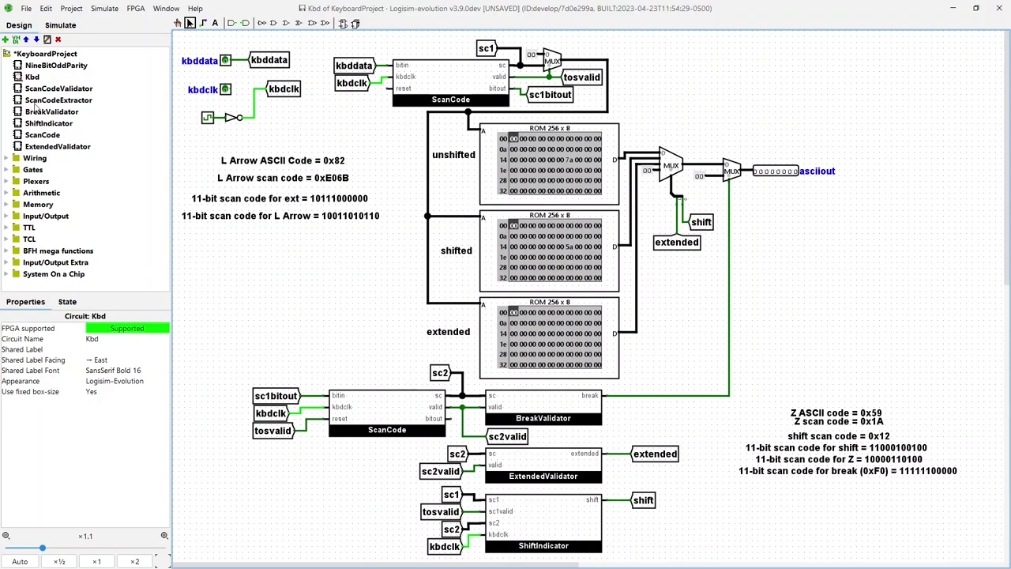
- Add a west-facing output pin labelled valid below the asciiout pin
left_click(6, 159)
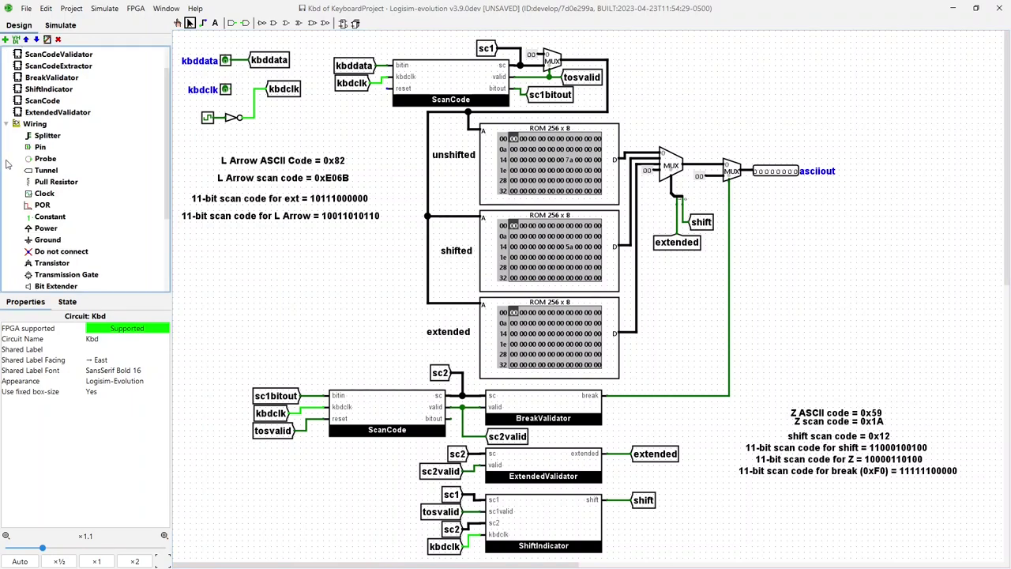
left_click(39, 146)
left_click(793, 205)
type("valid")
key("Return")
left_click(116, 341)
left_click(112, 348)
- Copy the tosvalid tunnel beside the valid pin with its facing set to East
left_click(585, 76)
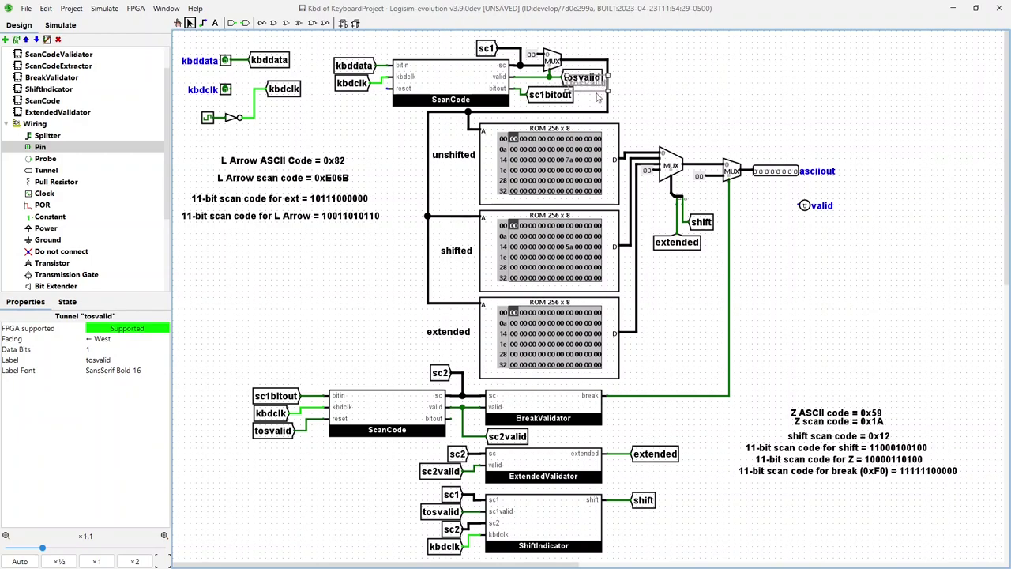
left_click(778, 212)
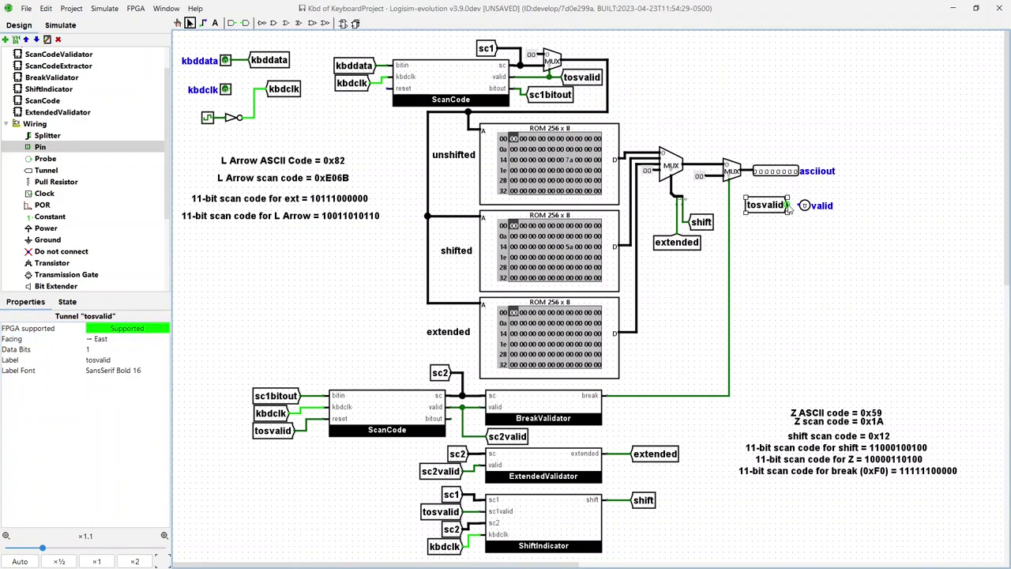
- Create a new circuit named KbdTest and place a Kbd subcircuit in it
left_click(6, 124)
left_click(5, 40)
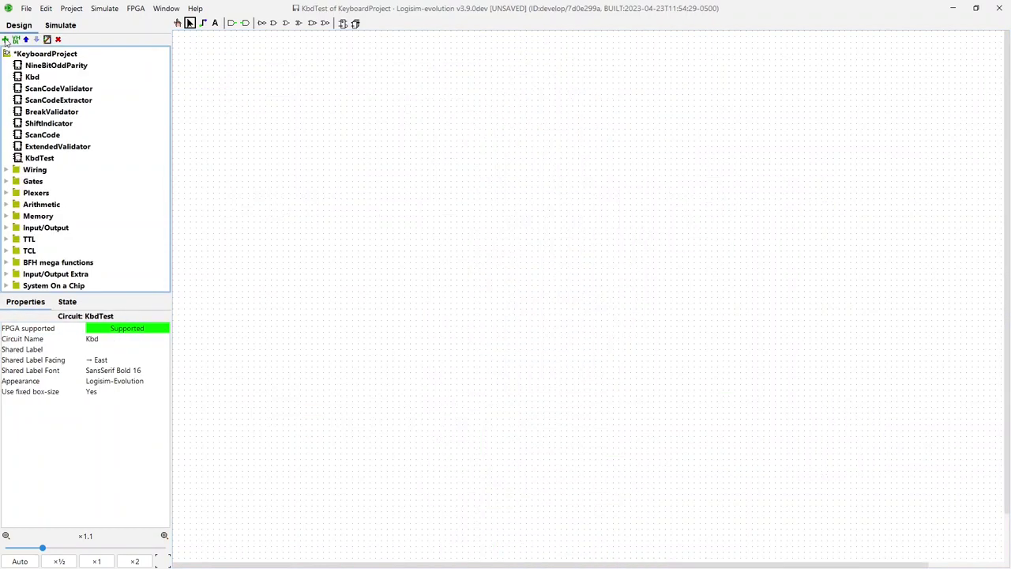
left_click(38, 78)
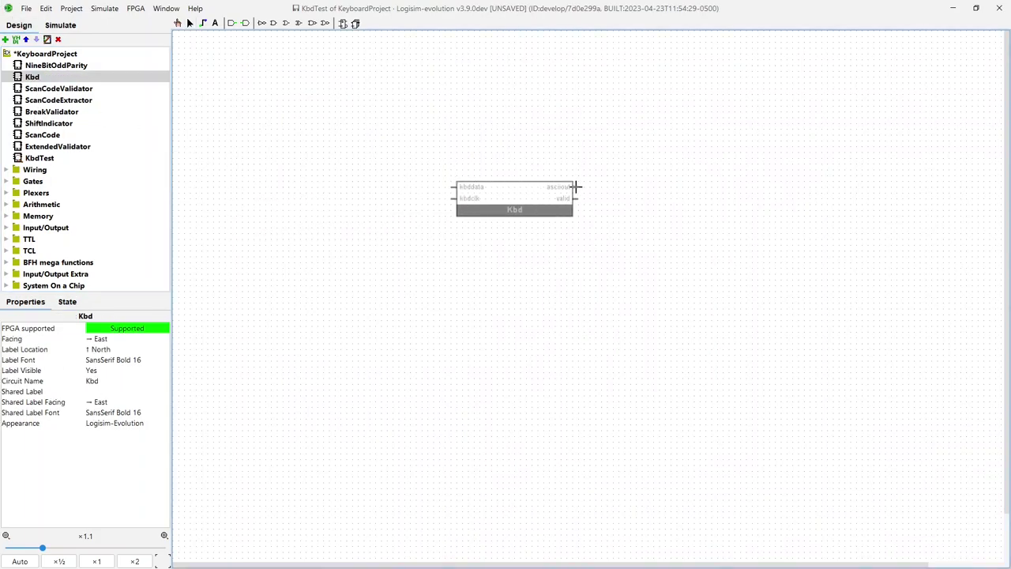
left_click(576, 188)
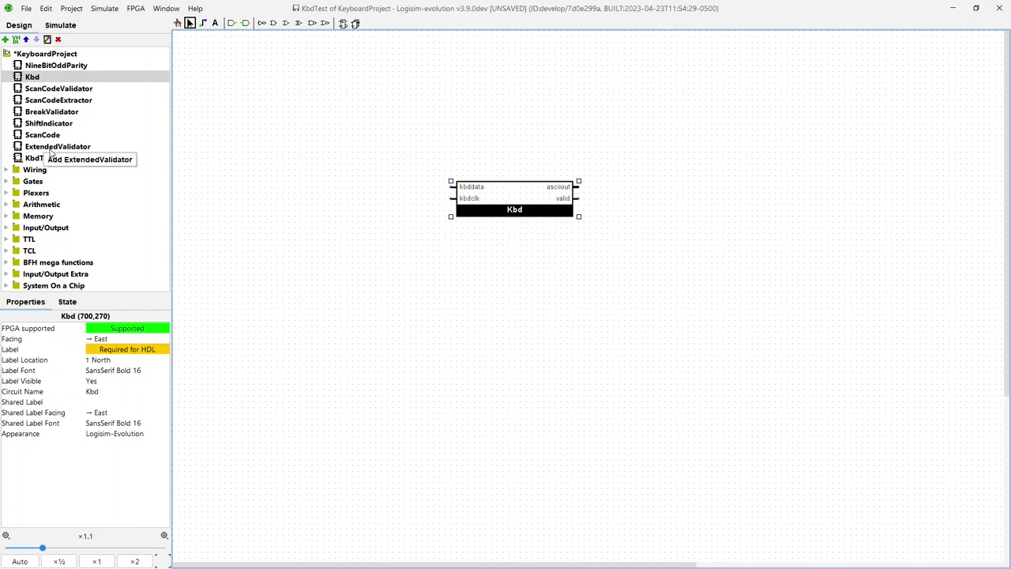
- Add two input pins labelled kbdclk and kbddata beside the Kbd subcircuit's inputs
left_click(6, 171)
left_click(40, 147)
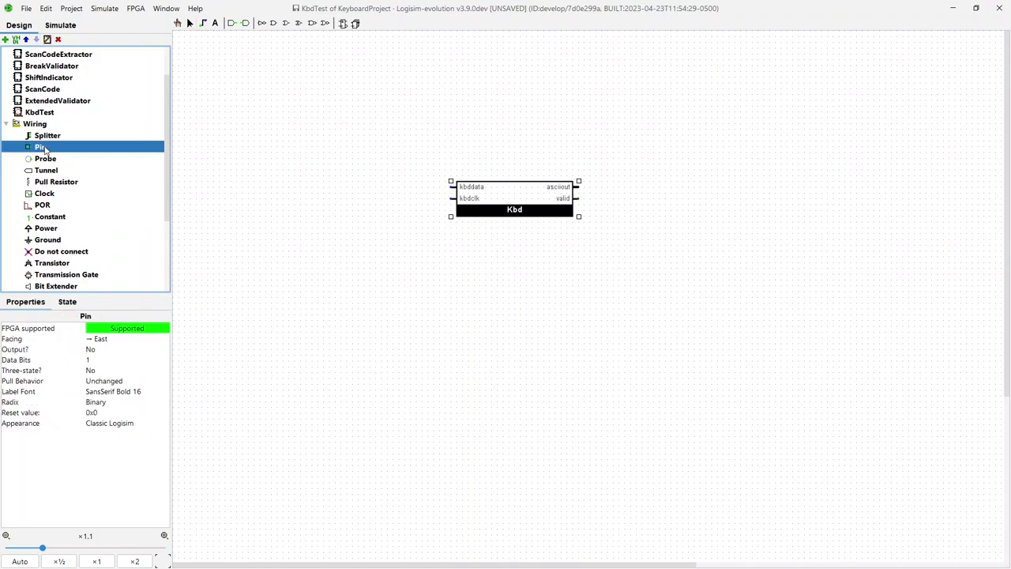
left_click(403, 197)
type("kbdclk")
key("Return")
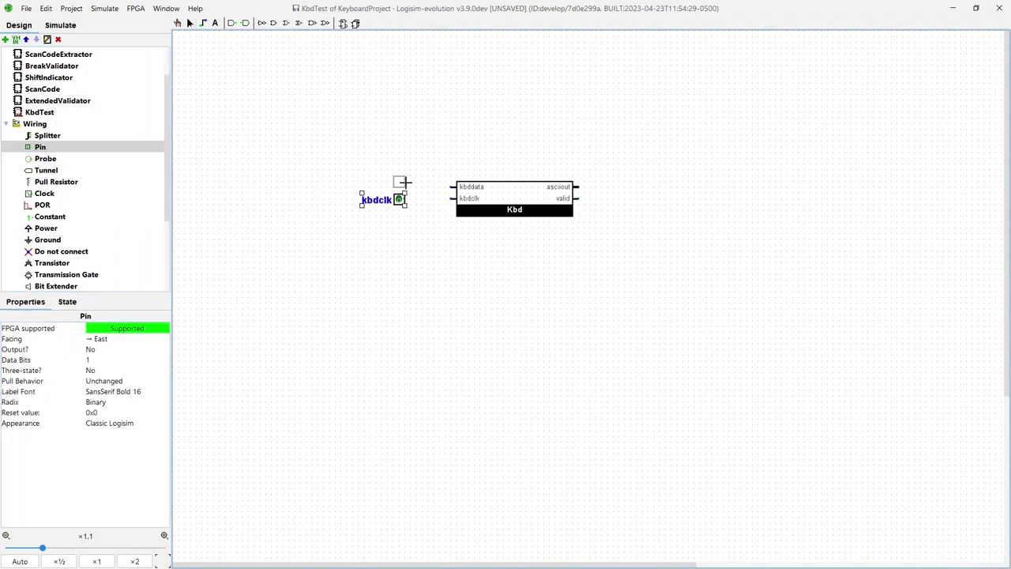
left_click(401, 182)
type("kbddata")
key("Return")
- Wire the kbddata and kbdclk pins to the matching inputs of the Kbd subcircuit
left_click(189, 23)
left_click_drag(404, 199, 455, 187)
left_click(527, 259)
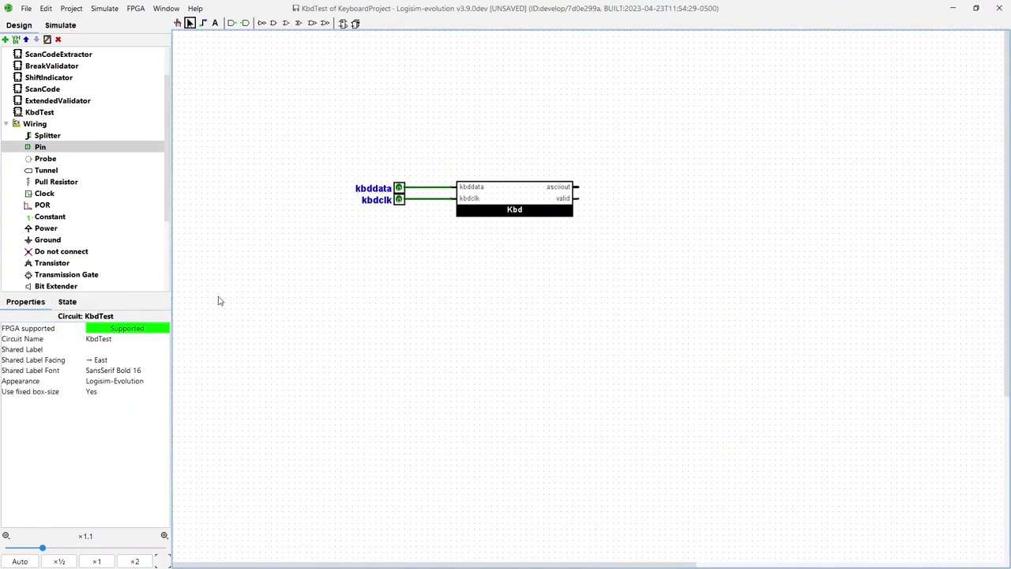
- Place a south-facing one-bit output pin near the asciiout output and label it L7
left_click(43, 147)
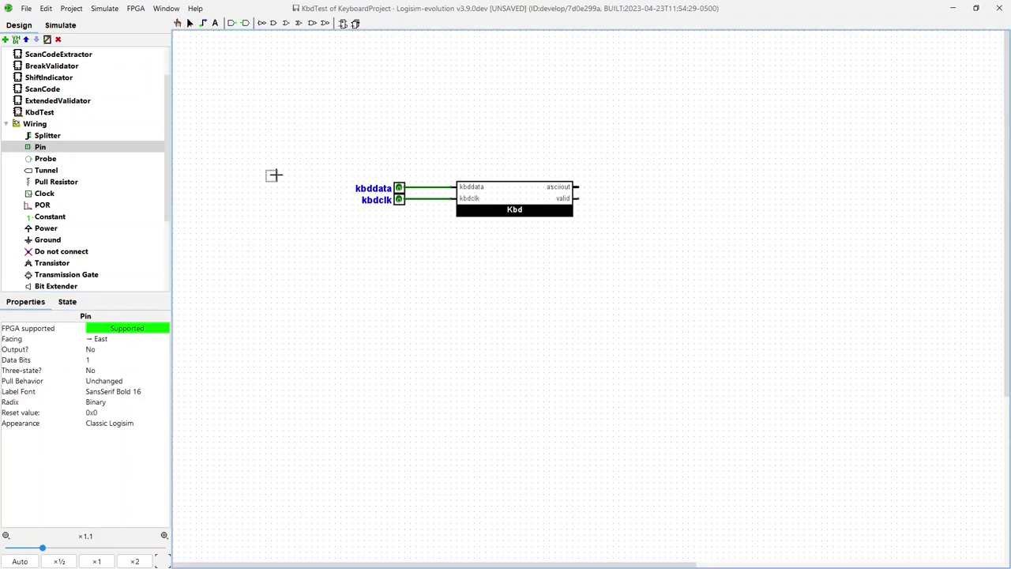
left_click(613, 188)
left_click(142, 388)
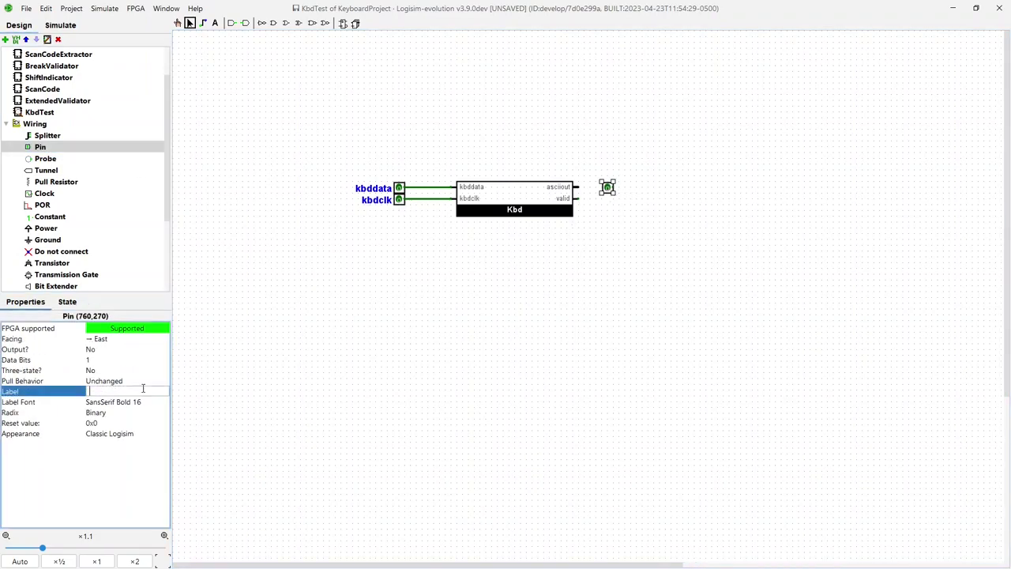
type("I8")
key("Return")
left_click(108, 338)
left_click(103, 362)
left_click(126, 387)
type("L7")
key("Return")
- Duplicate the L7 pin into a row of eight and label the copies L6 through L0
key("ctrl+d")
type("L5")
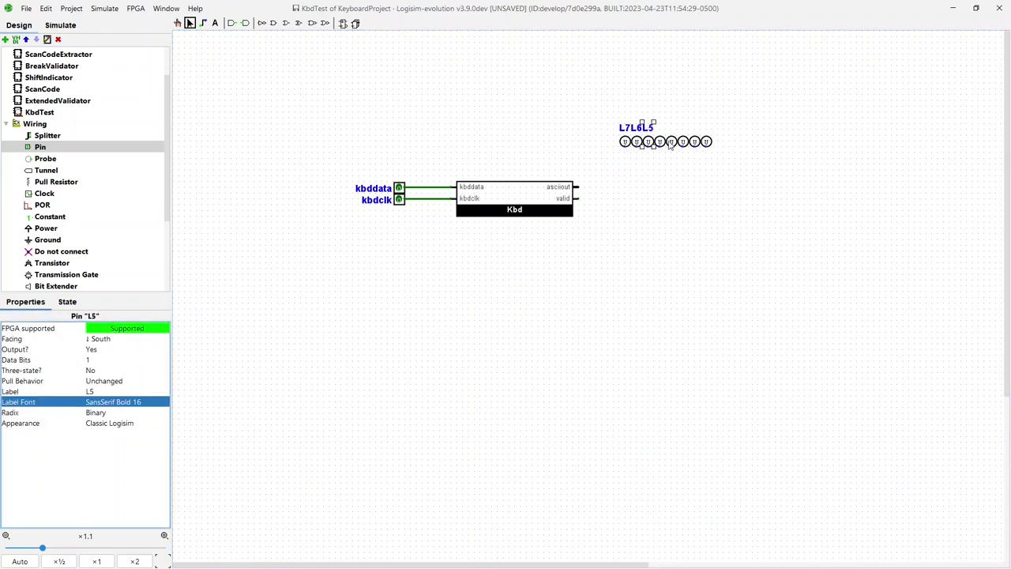
type("L4L3")
left_click(683, 141)
type("L2")
left_click(694, 141)
type("L1")
left_click(707, 142)
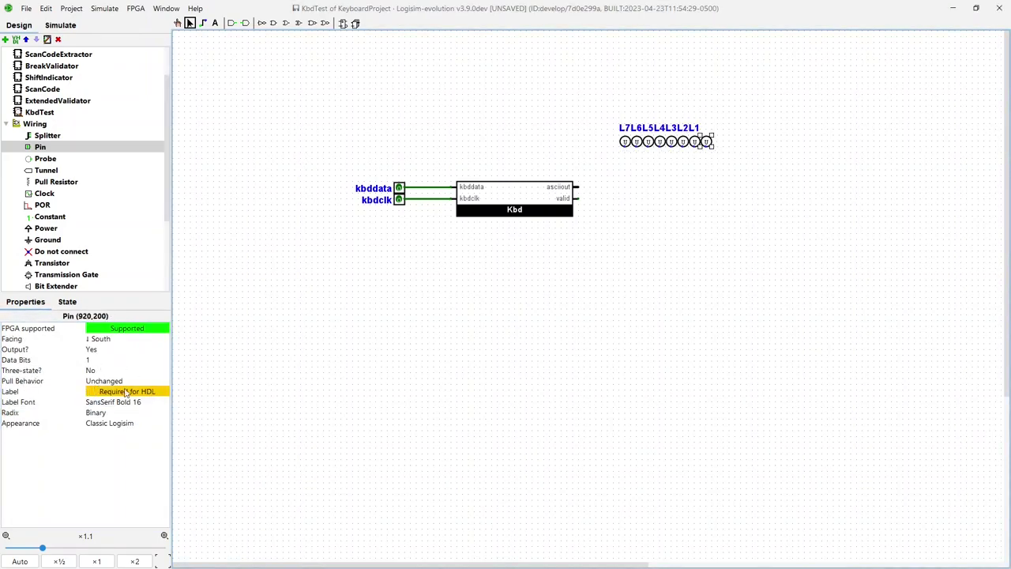
- Connect an 8-bit splitter with a fan-out of 8 to asciiout and attach the L7 to L0 pins to it
left_click(47, 135)
left_click(620, 192)
left_click_drag(624, 193, 607, 184)
key("8")
key("alt+8")
left_click_drag(614, 106, 766, 158)
left_click_drag(695, 141, 678, 170)
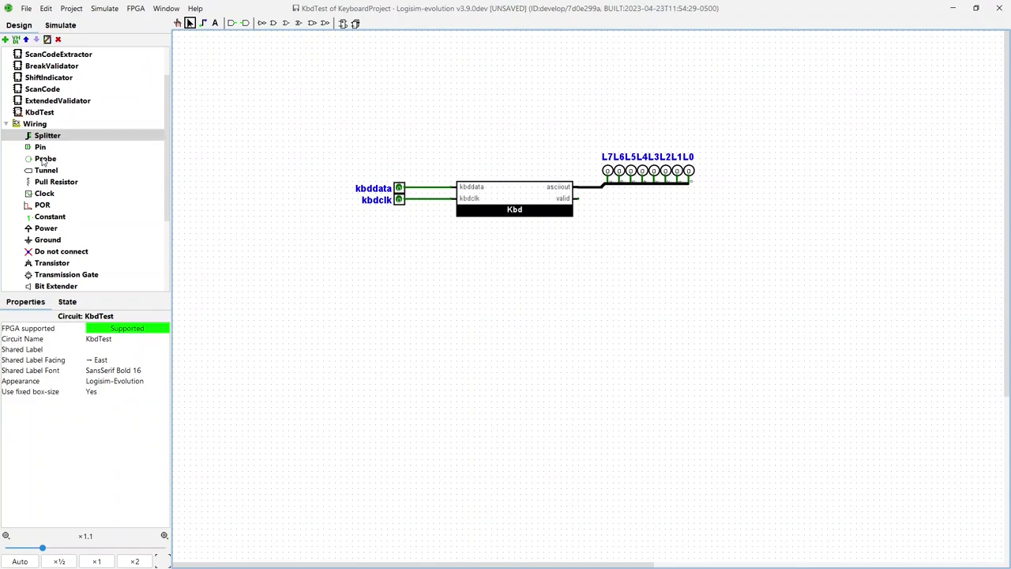
- Add a west-facing output pin labelled valid to the Kbd subcircuit's valid output
left_click(39, 147)
left_click(597, 199)
left_click(120, 391)
type("valid")
left_click(90, 349)
left_click(103, 373)
left_click(611, 323)
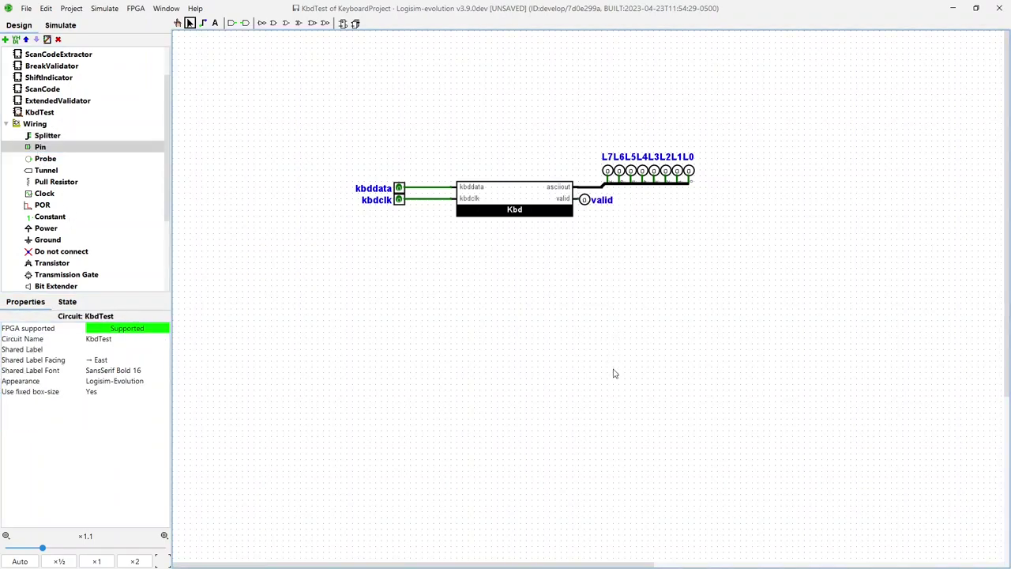
- Run Synthesize & Download with KbdTest as top level for the DIGILENT CMOD A7 15T board
left_click(135, 8)
left_click(189, 25)
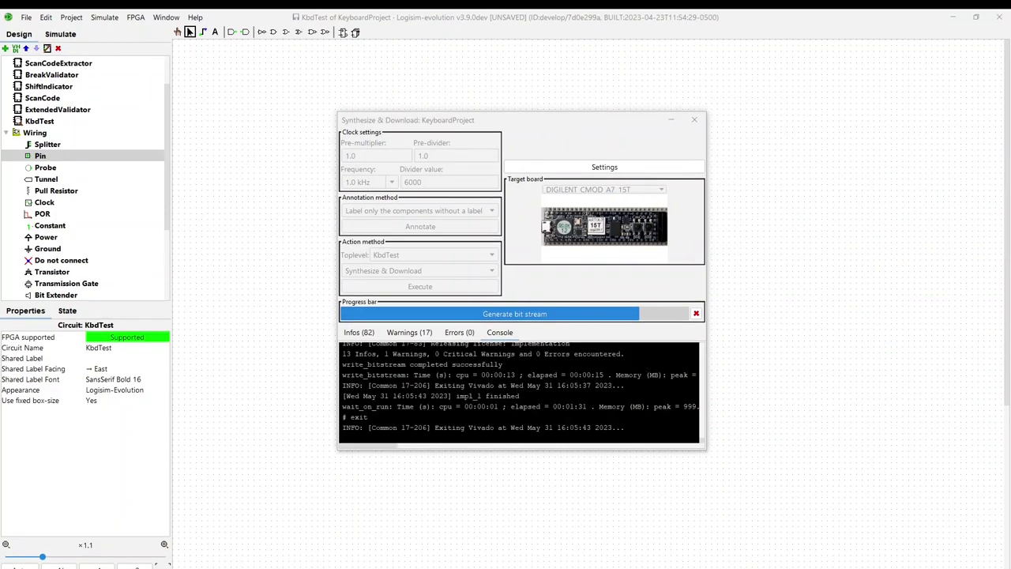
left_click(632, 276)
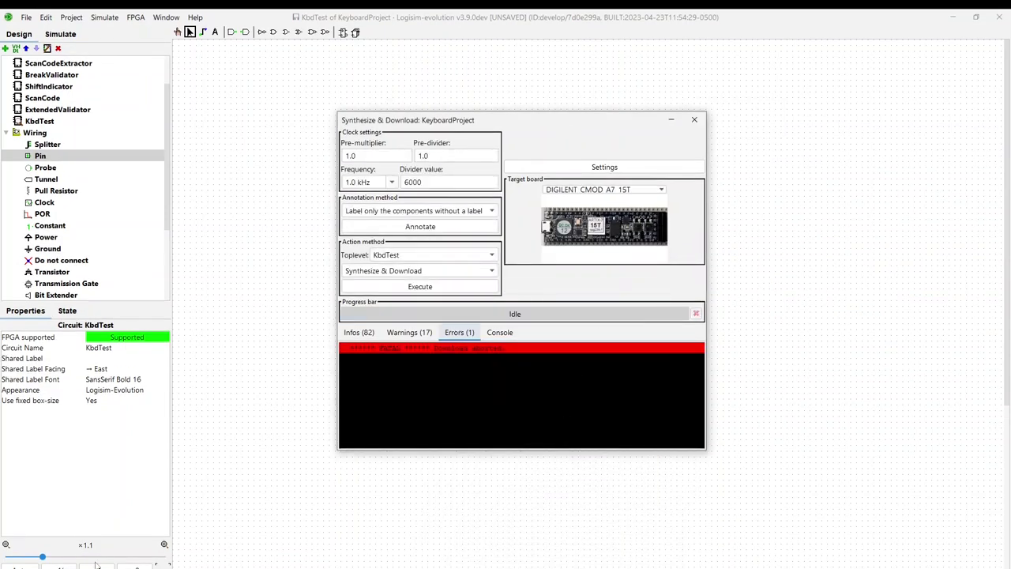
- Launch Digilent Adept from the Digilent program folder
mouse_move(99, 567)
left_click(12, 563)
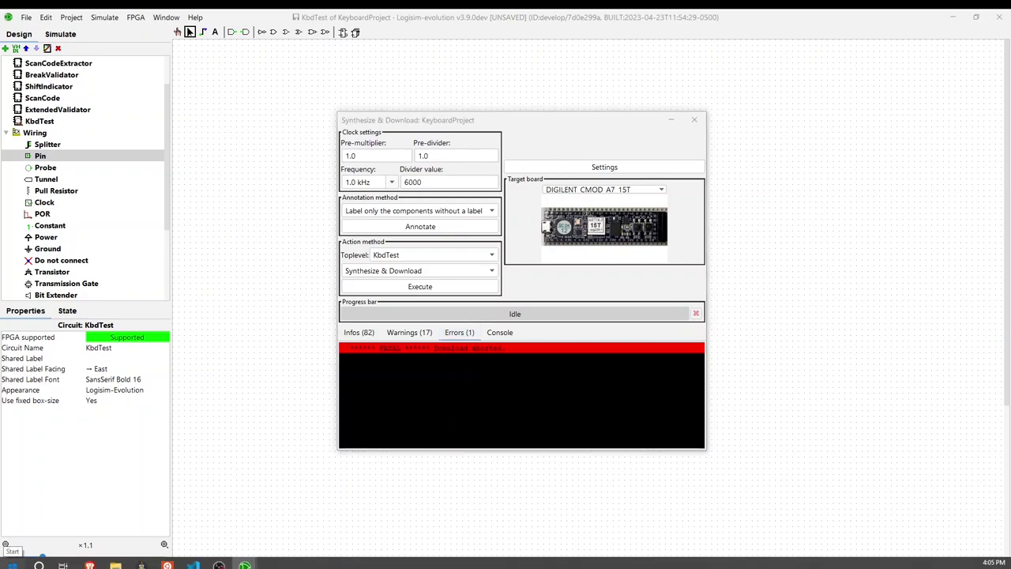
scroll(76, 338, "down", 5)
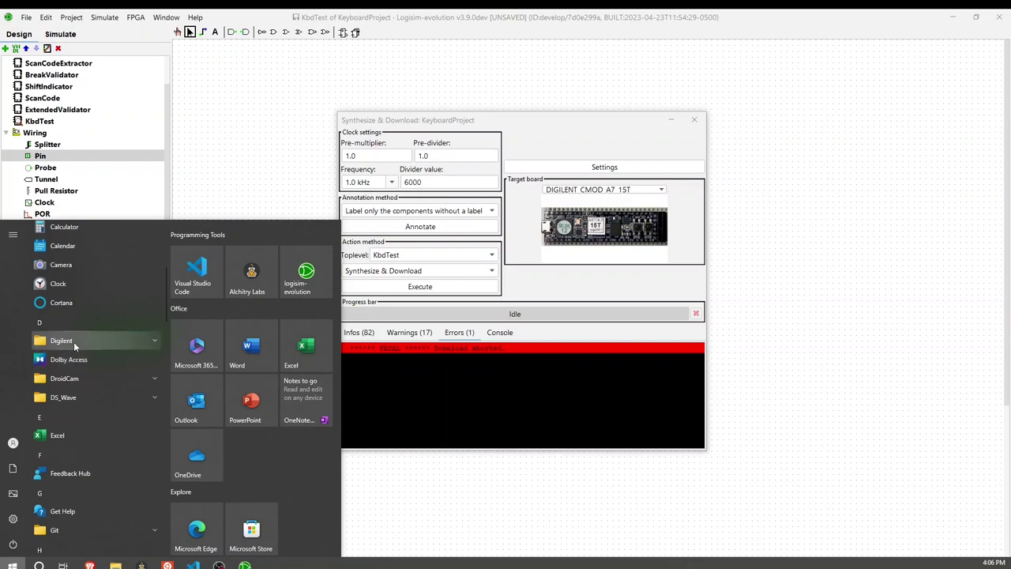
left_click(73, 341)
left_click(65, 359)
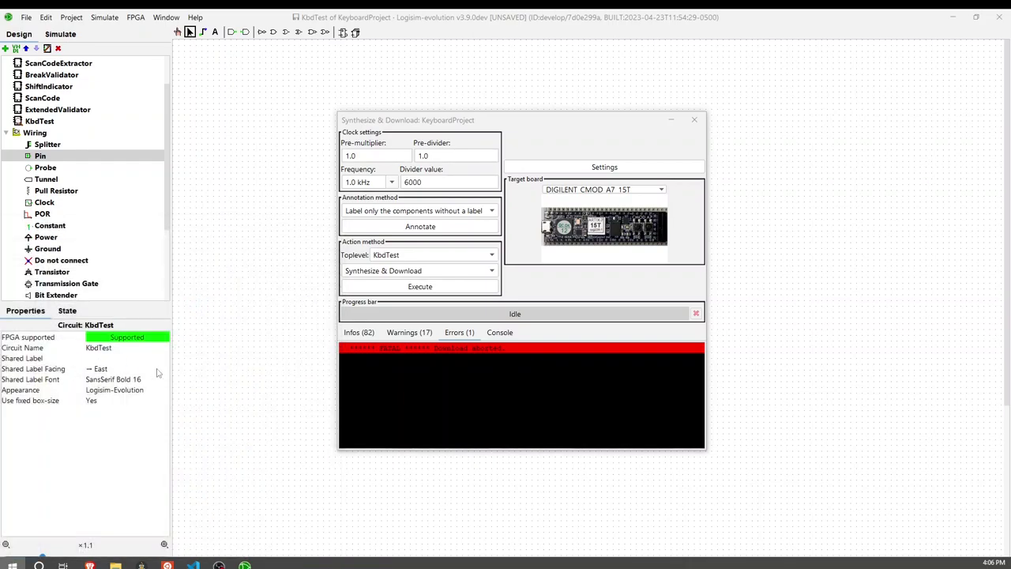
- Choose logisimTopLevelShell.bit from the KbdTest impl_1 folder as the FPGA configuration file
left_click_drag(207, 34, 589, 123)
left_click(621, 204)
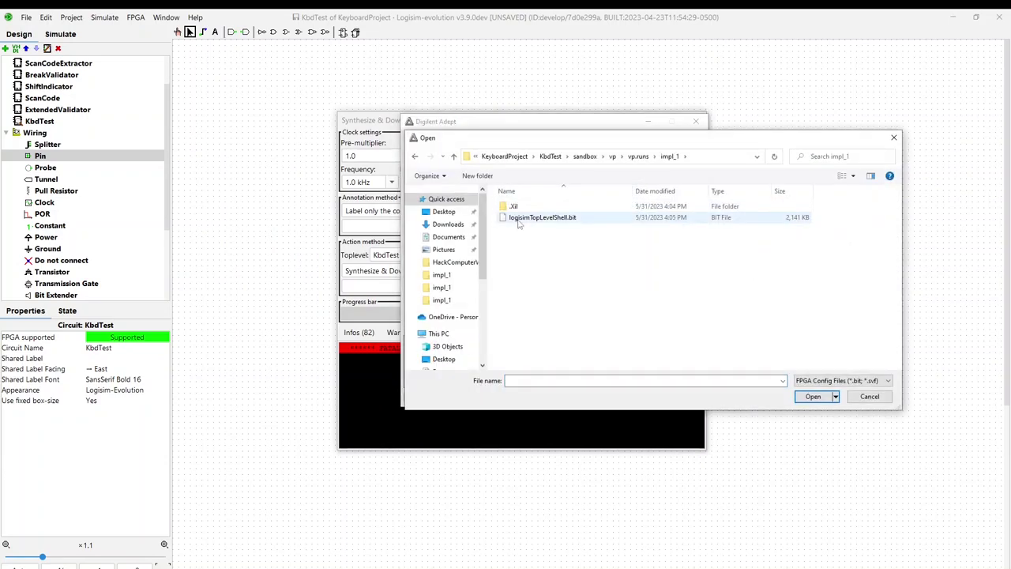
double_click(517, 221)
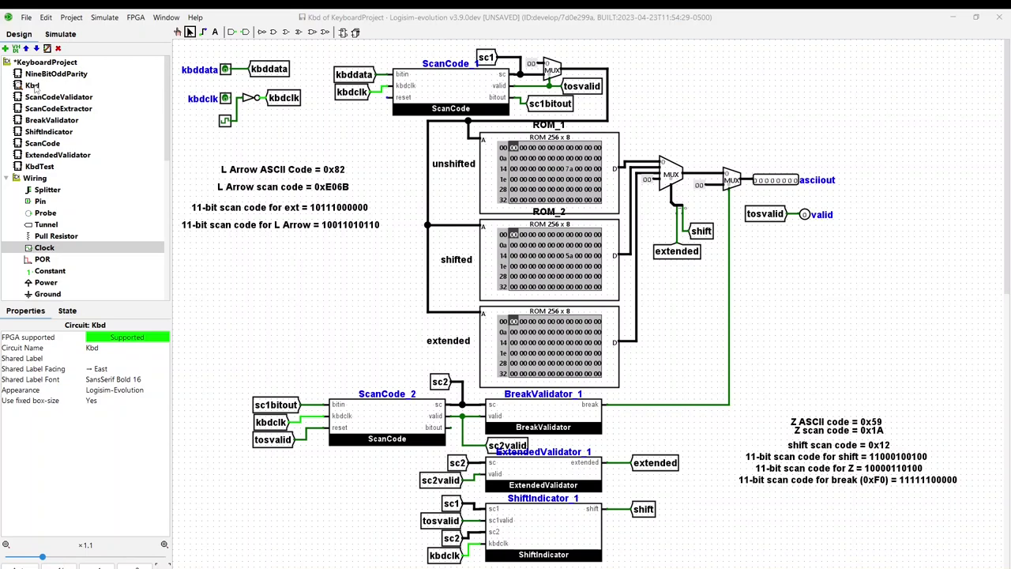
- In the Kbd circuit, delete the clock component and the wires joining it to the NOT gate
double_click(37, 167)
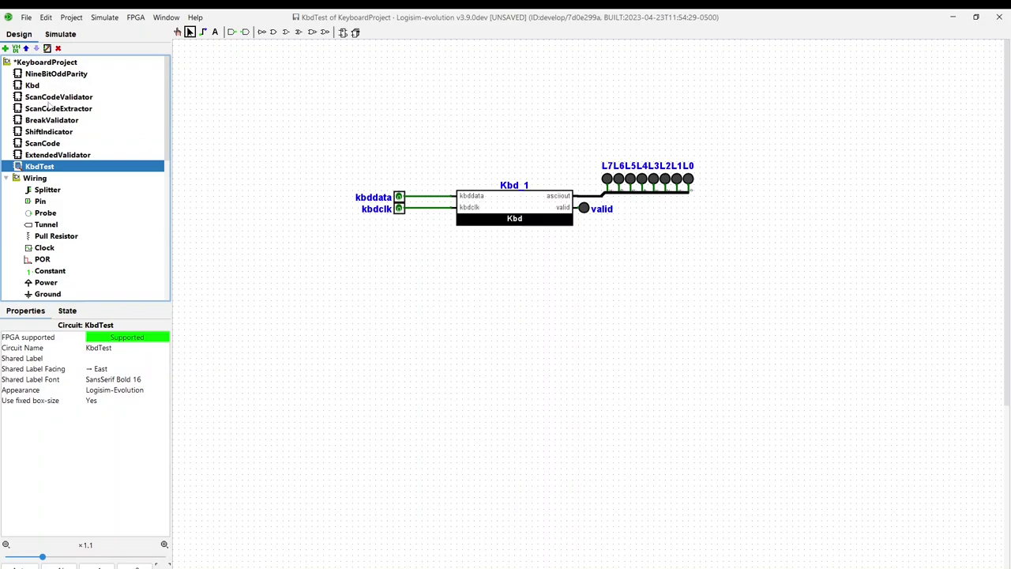
double_click(31, 85)
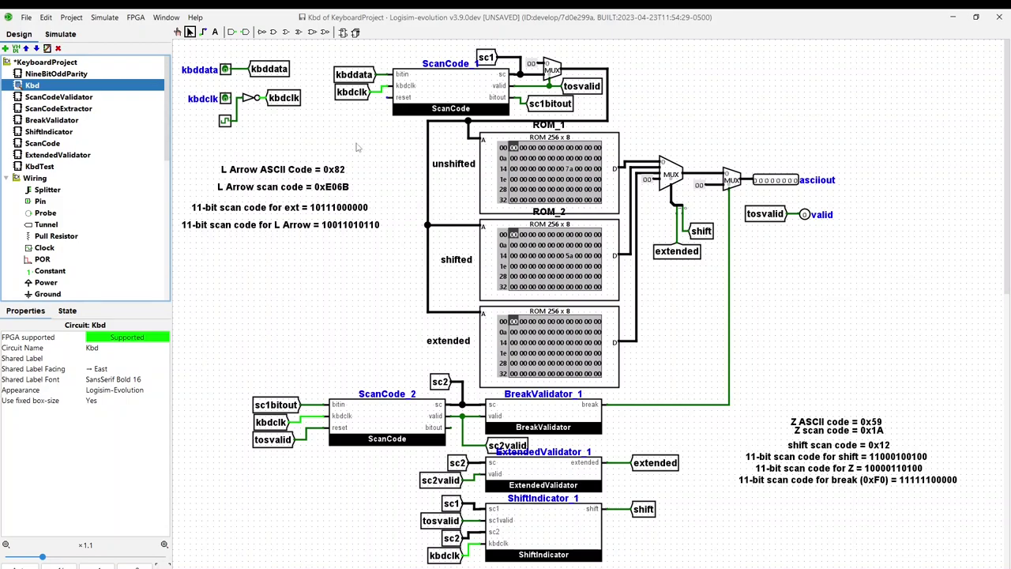
left_click(237, 121)
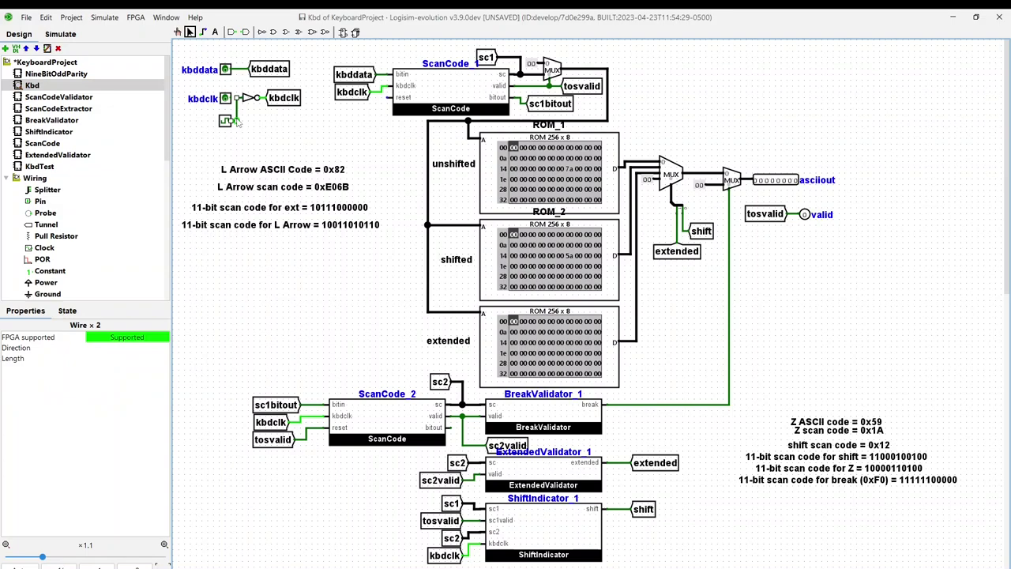
key("Delete")
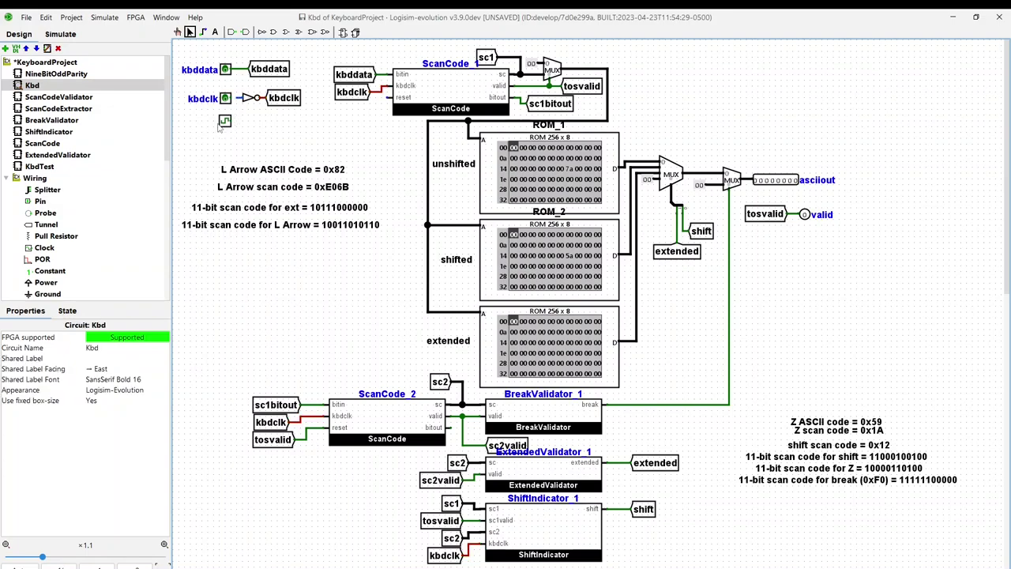
left_click(225, 121)
key("Delete")
- Delete the NOT gate and its leftover input wire, and wire the kbdclk pin directly to the kbdclk tunnel
left_click(249, 97)
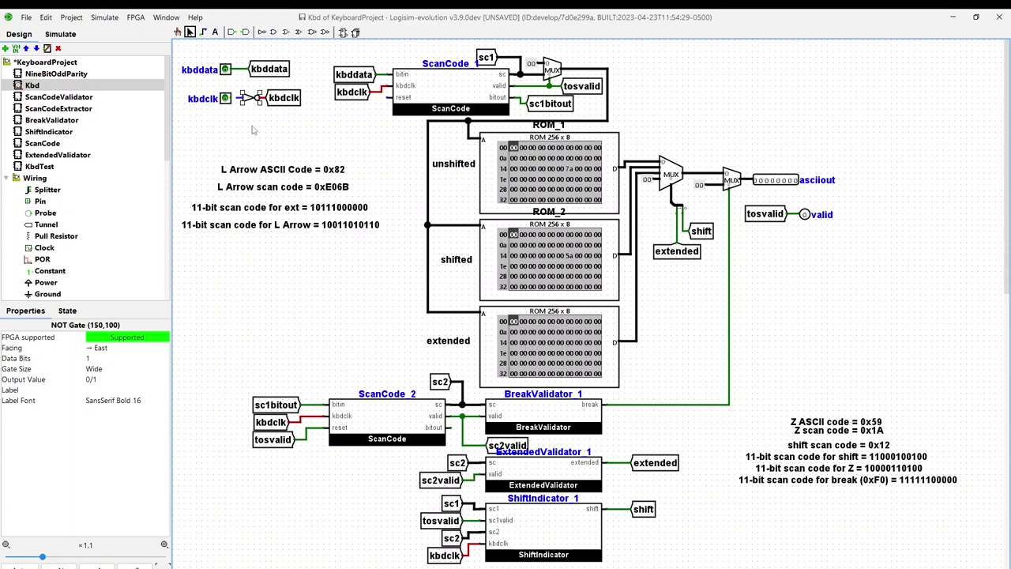
key("Delete")
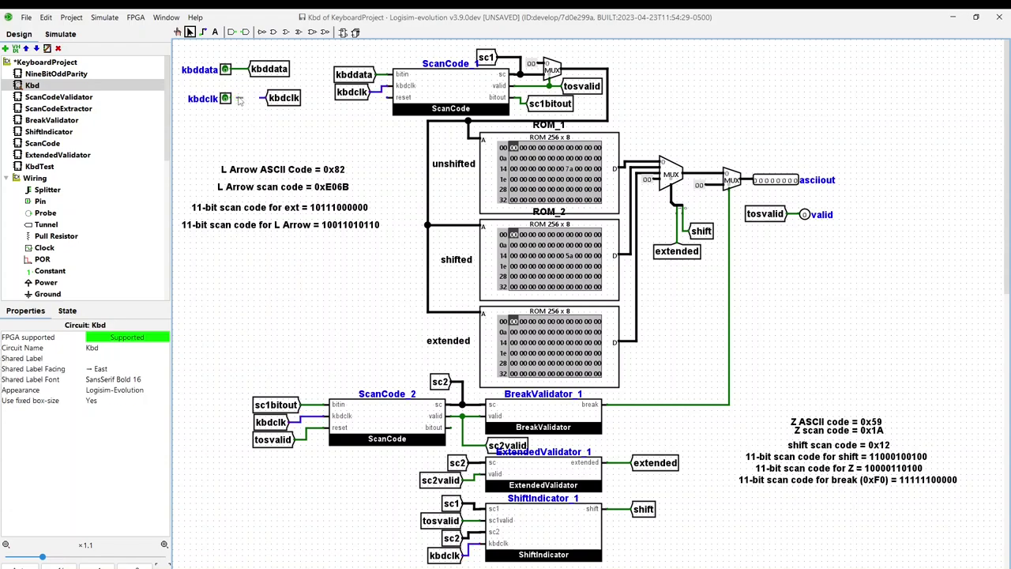
left_click(239, 98)
key("Delete")
left_click_drag(230, 98, 266, 98)
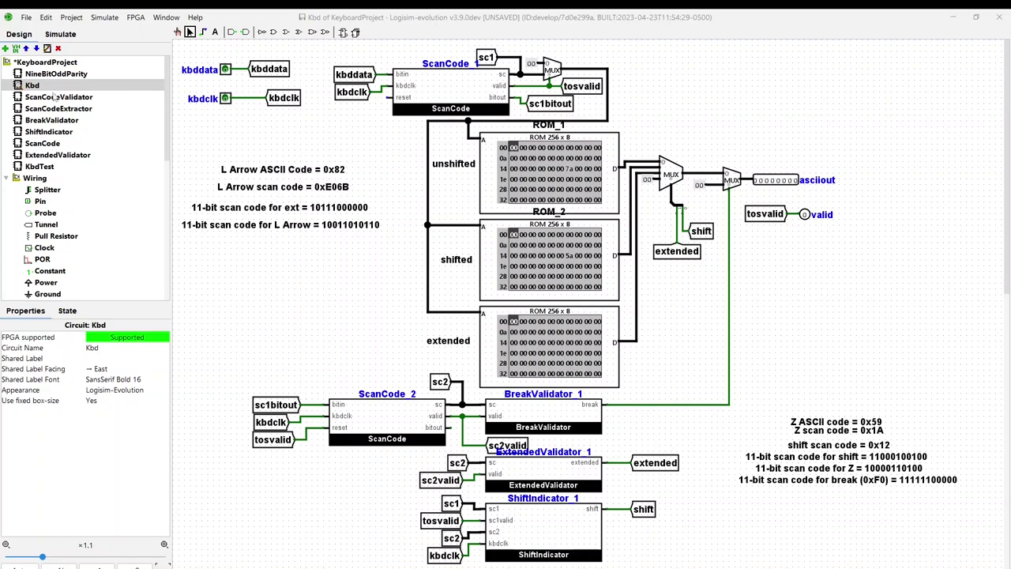
- Open the ScanCode circuit and examine the shift register's clock input
double_click(43, 144)
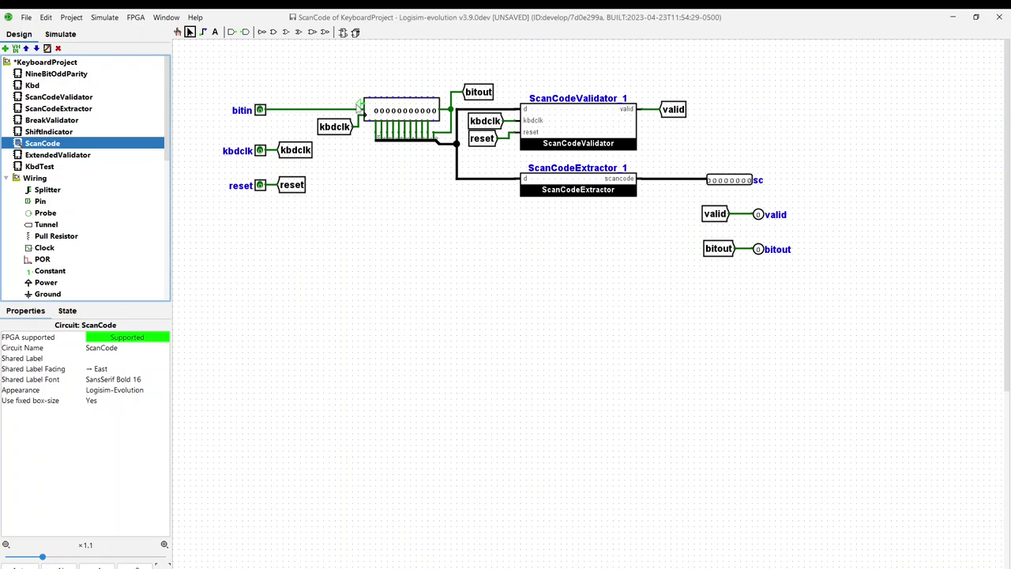
left_click(359, 103)
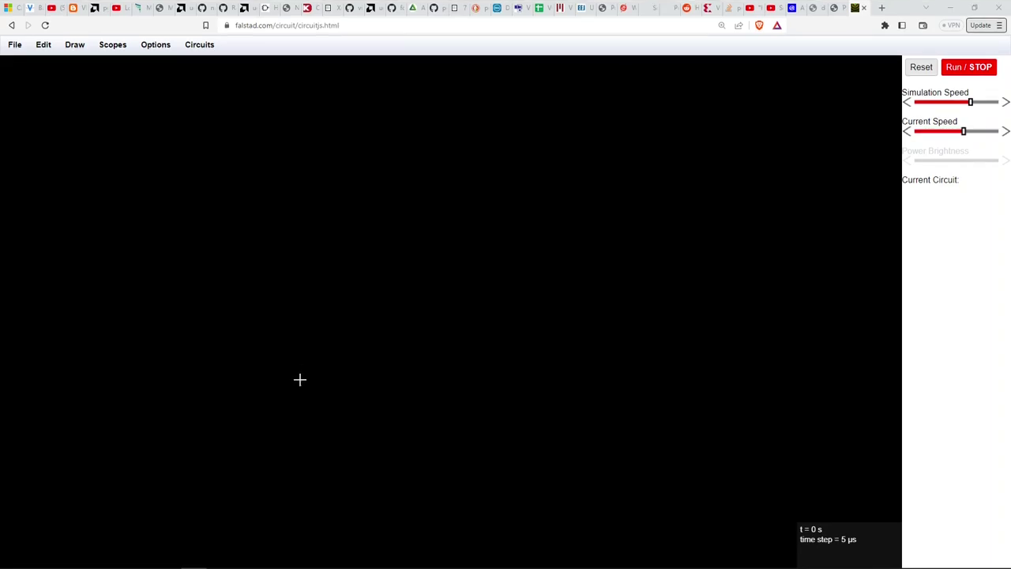
- Switch to the Falstad circuit simulator and draw a vertical two-terminal DC voltage source
left_click_drag(296, 340, 293, 226)
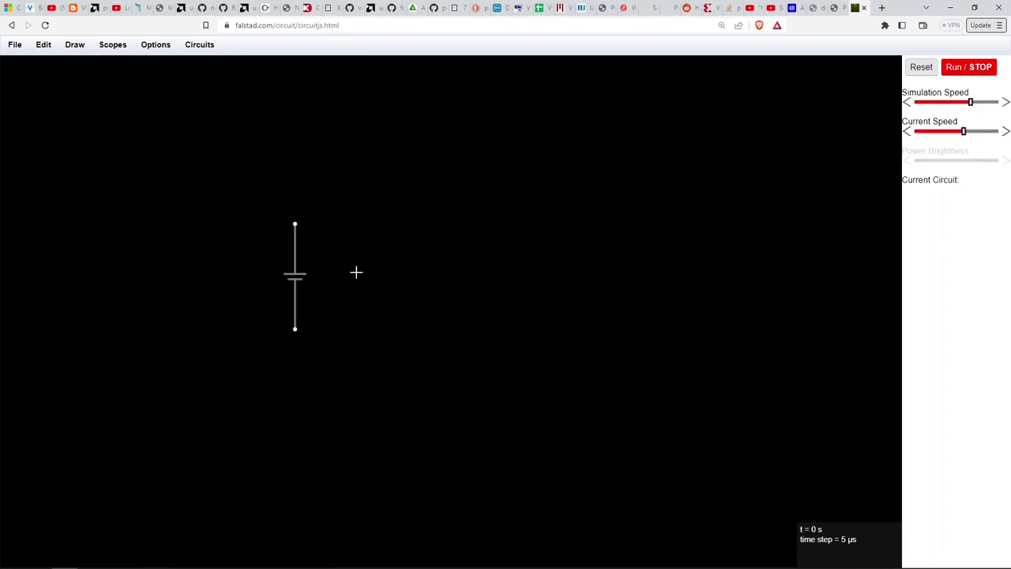
- Draw a vertical 1k resistor beside the voltage source and wire its upper end to the source's upper terminal
left_click_drag(356, 273, 356, 219)
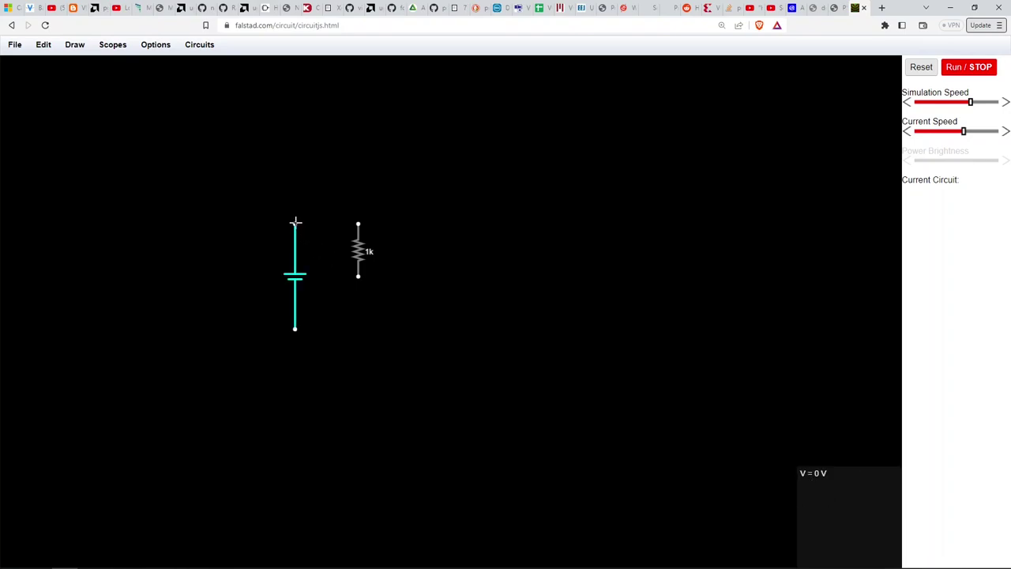
left_click_drag(294, 222, 358, 224)
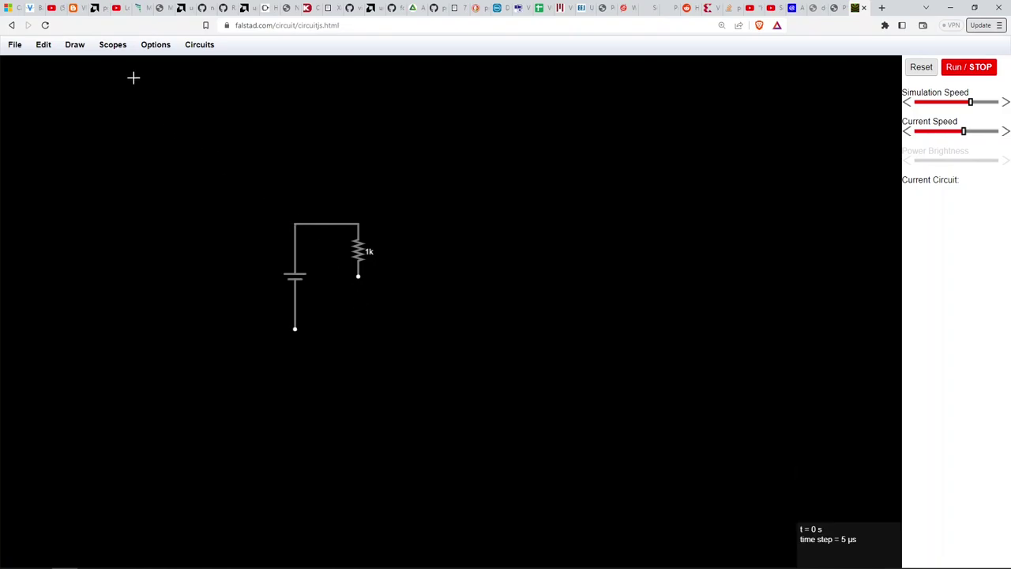
- Add a closed switch below the 1k resistor, and ground the lower ends of the switch and the voltage source
left_click(44, 46)
mouse_move(77, 50)
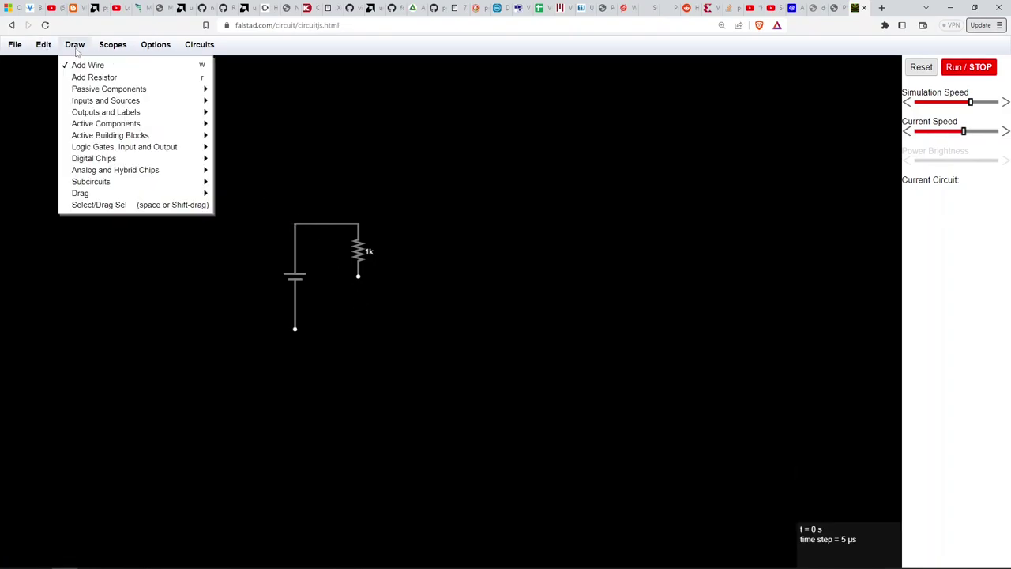
mouse_move(93, 103)
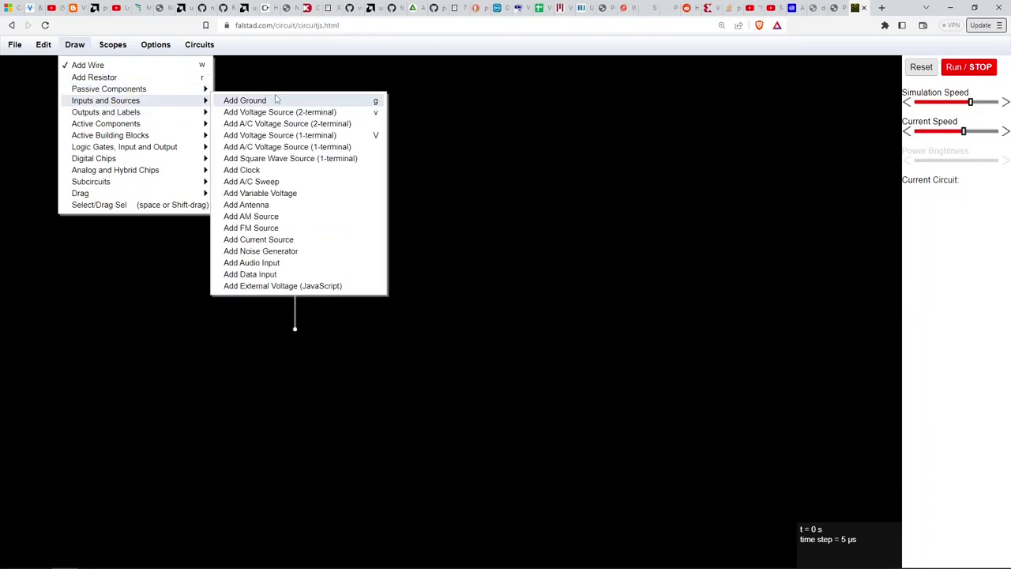
left_click(428, 291)
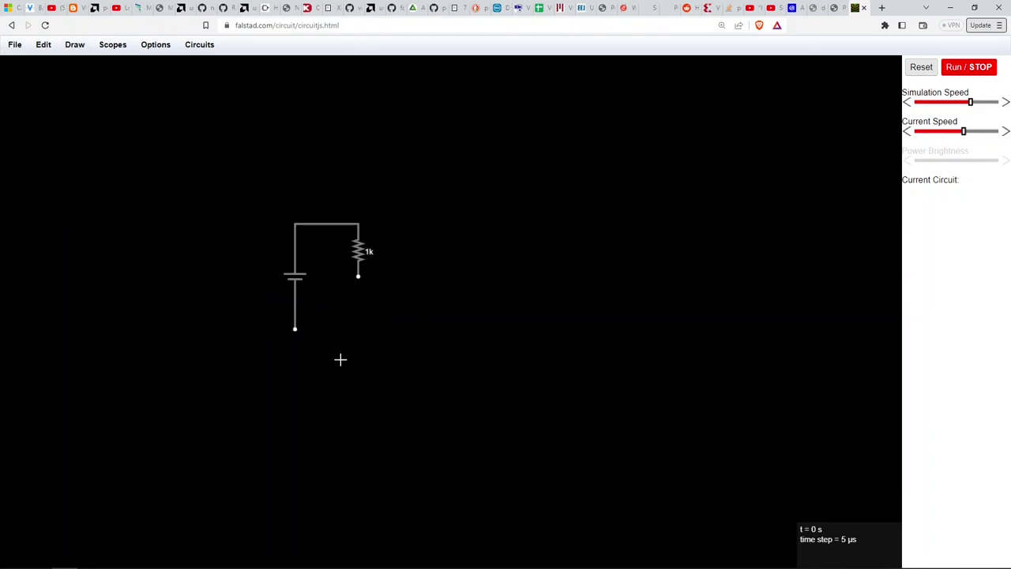
left_click_drag(361, 278, 359, 328)
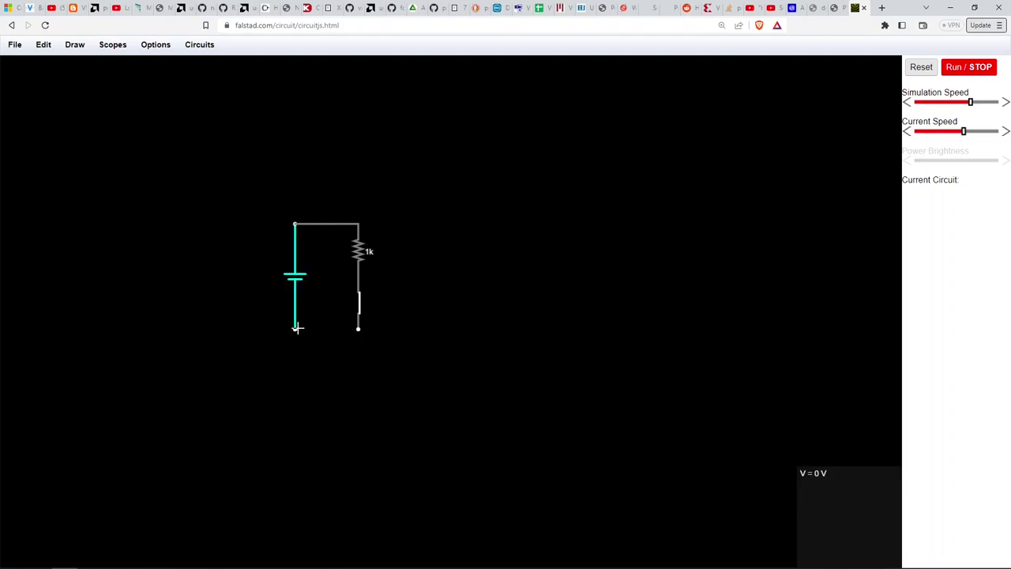
left_click_drag(294, 329, 296, 342)
left_click_drag(359, 329, 358, 340)
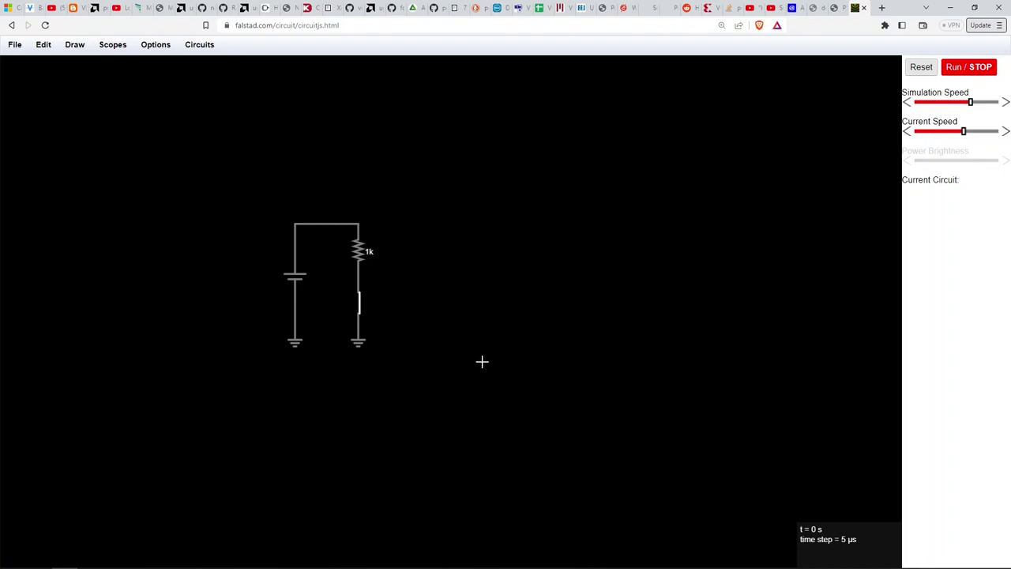
- Draw a second vertical DC voltage source to the right of the switch branch and set its voltage to 3.3
left_click_drag(504, 326, 506, 220)
right_click(505, 276)
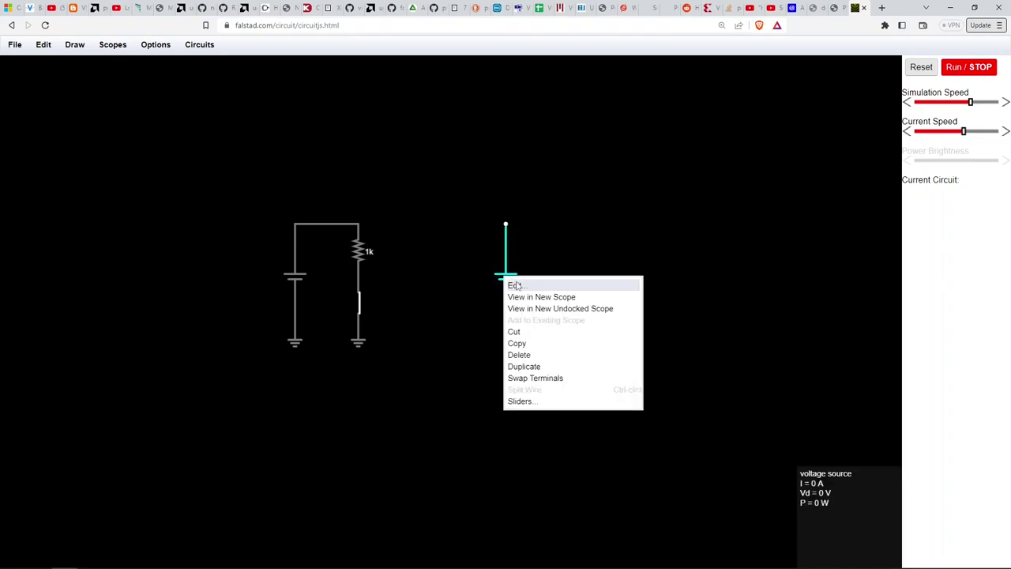
left_click(511, 284)
left_click(476, 267)
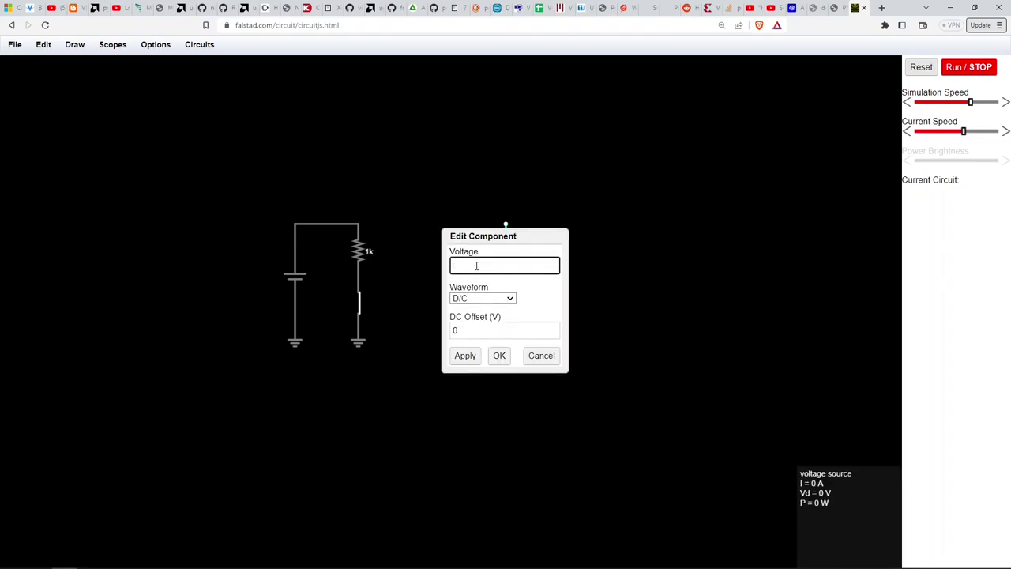
type("3.3")
left_click(467, 356)
left_click(499, 356)
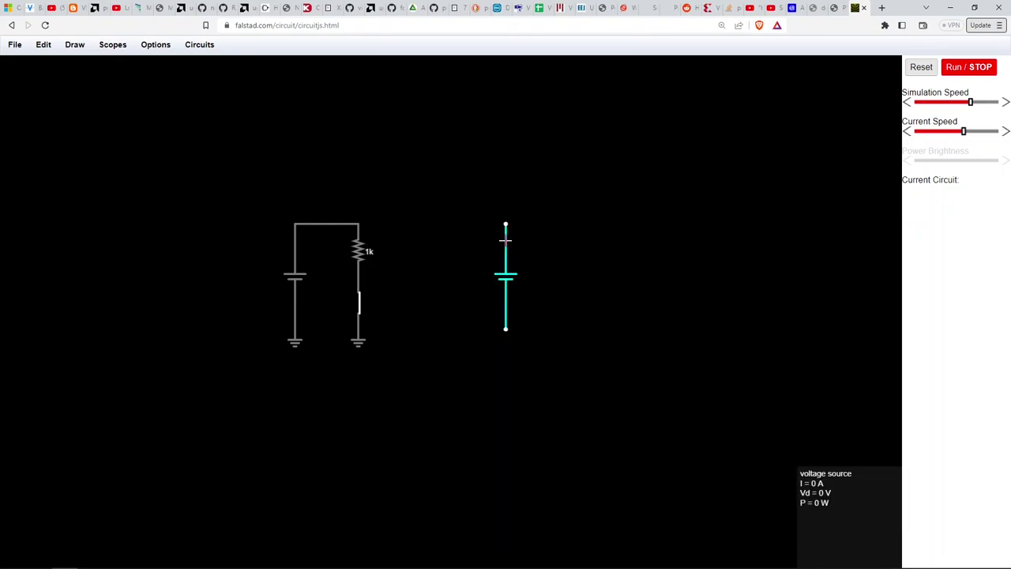
- Attach a horizontal 1k resistor to the 3.3 V source's upper terminal and wire it to the resistor–switch junction
left_click_drag(506, 223, 463, 224)
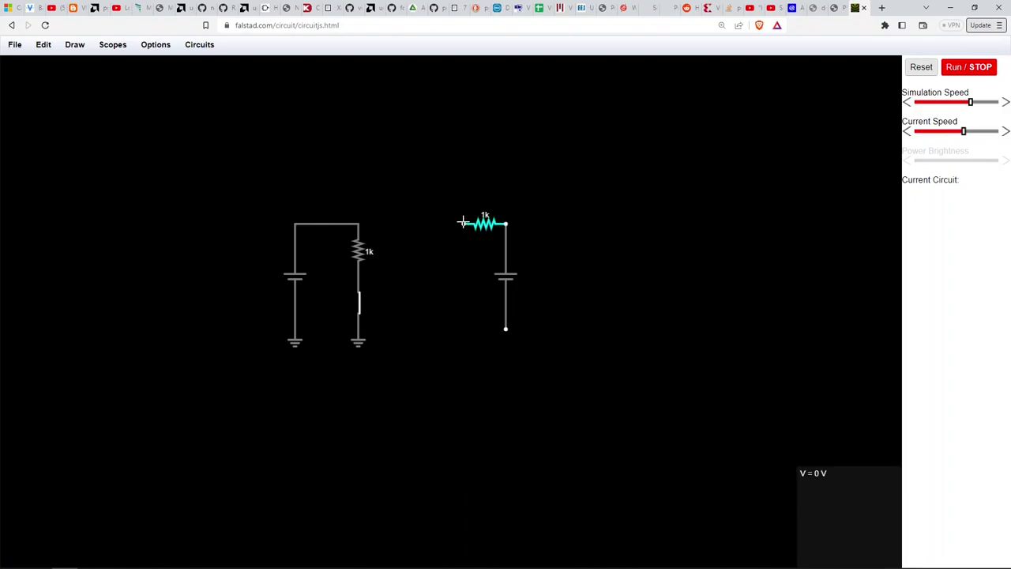
left_click_drag(463, 224, 360, 277)
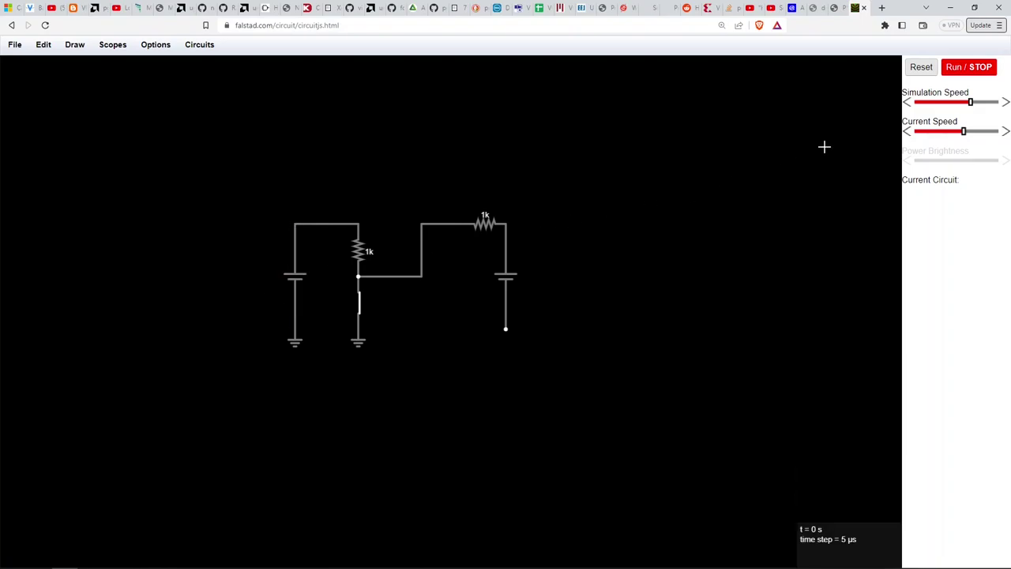
- Run the simulation and ground the lower terminal of the 3.3 V source
left_click(960, 69)
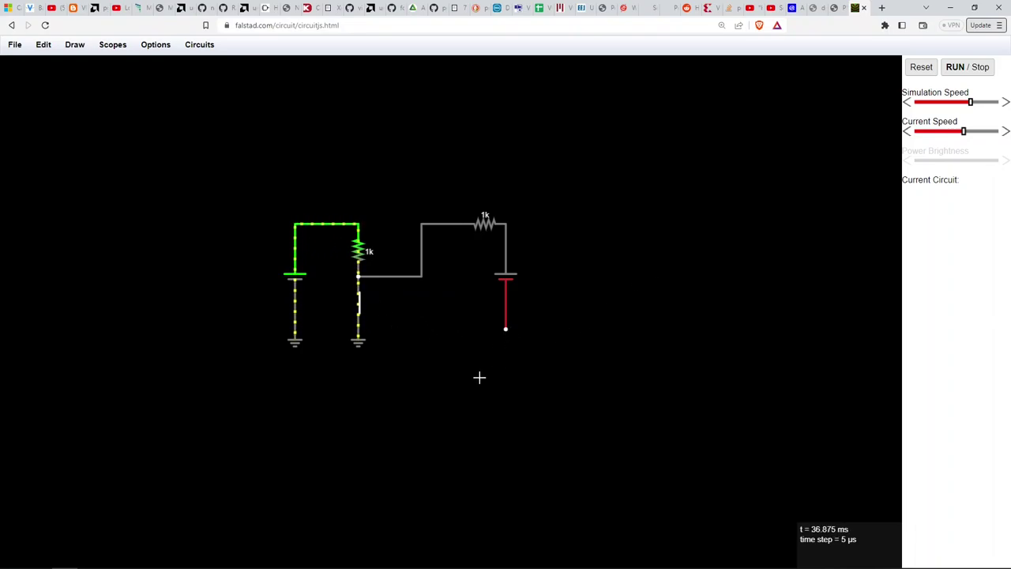
mouse_move(506, 330)
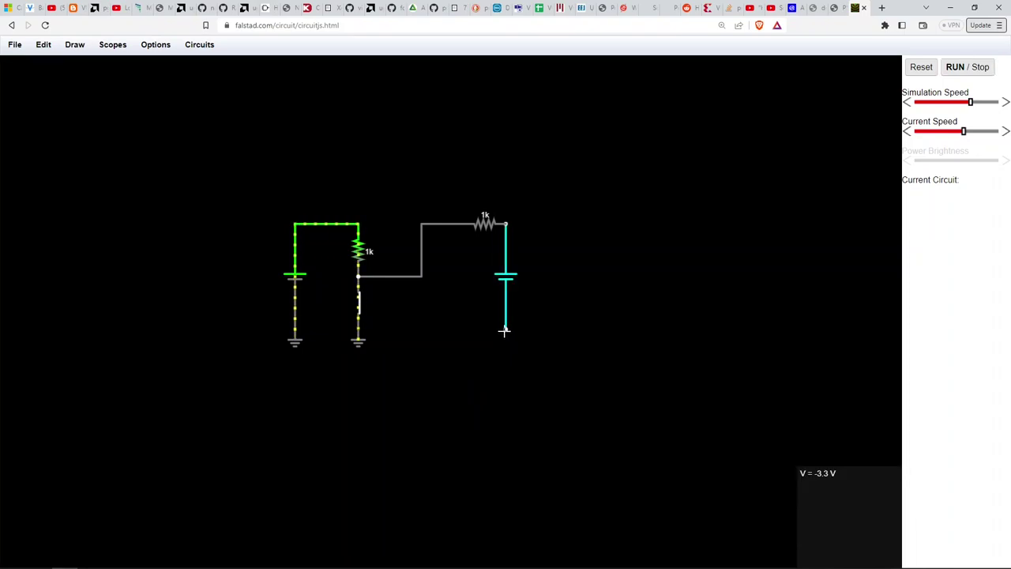
left_click(505, 341)
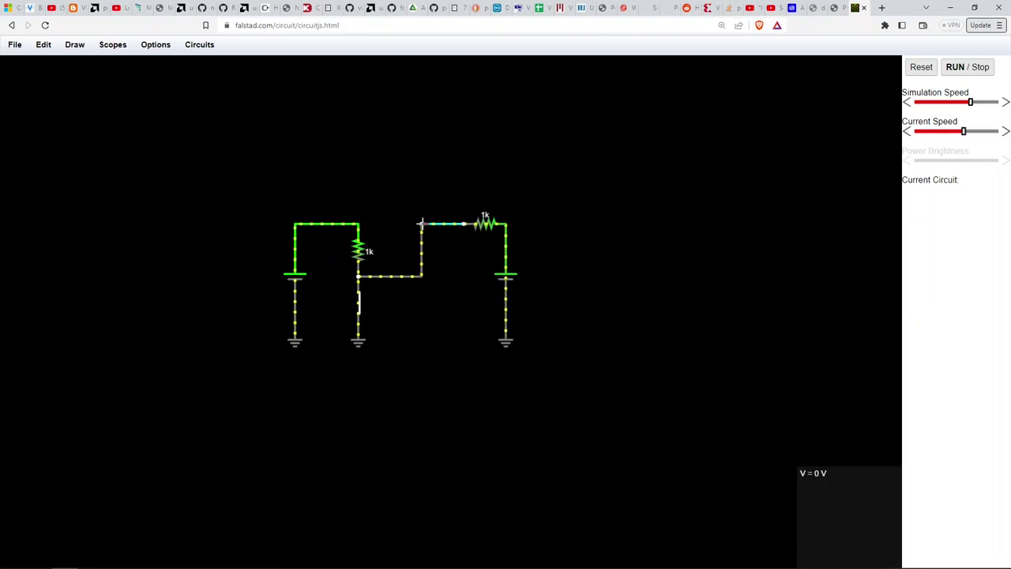
- Connect a voltmeter above the wire joining the two branches, and wire its free terminal to a new ground
left_click(44, 47)
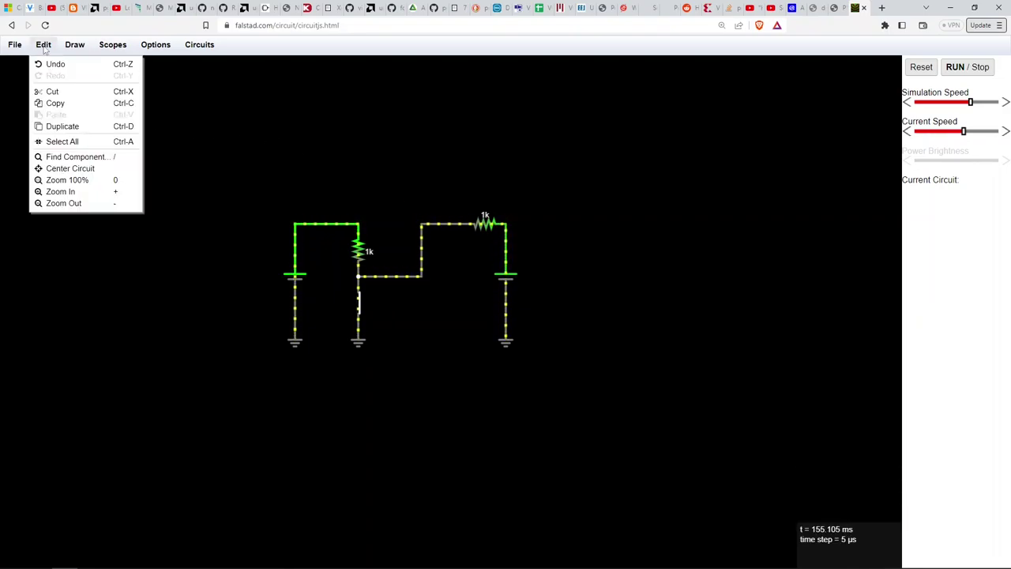
mouse_move(78, 47)
mouse_move(93, 87)
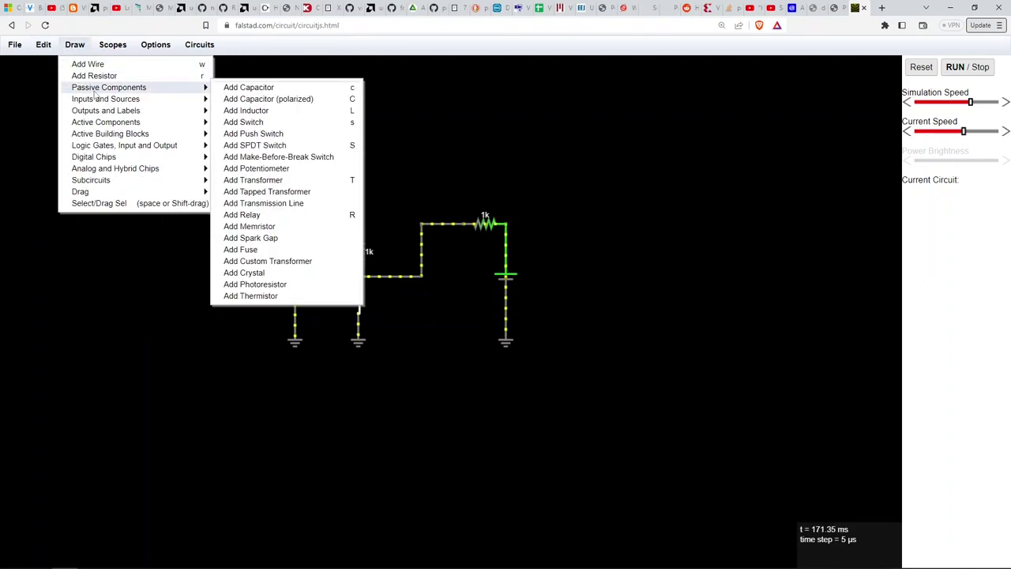
mouse_move(95, 114)
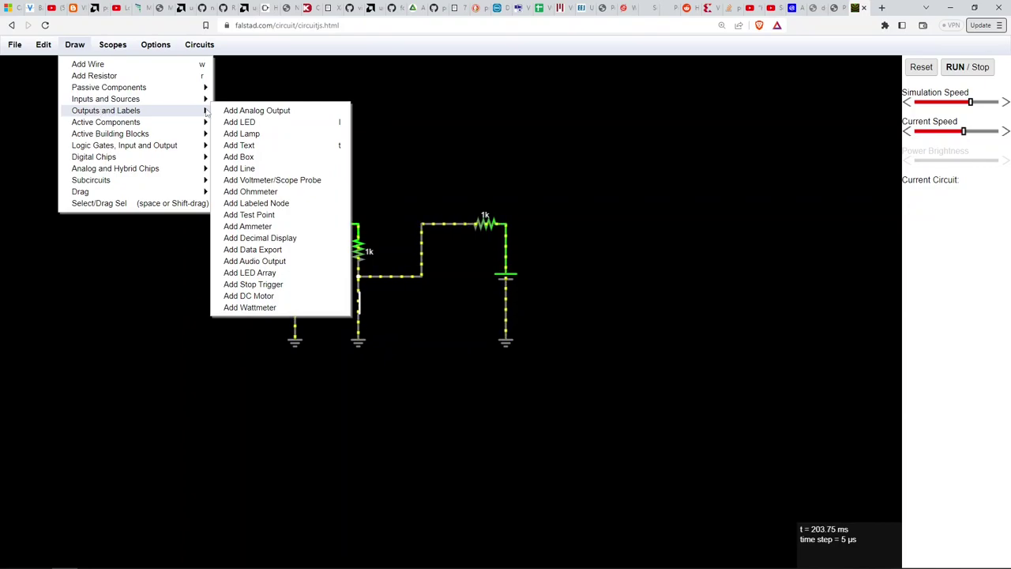
left_click(261, 180)
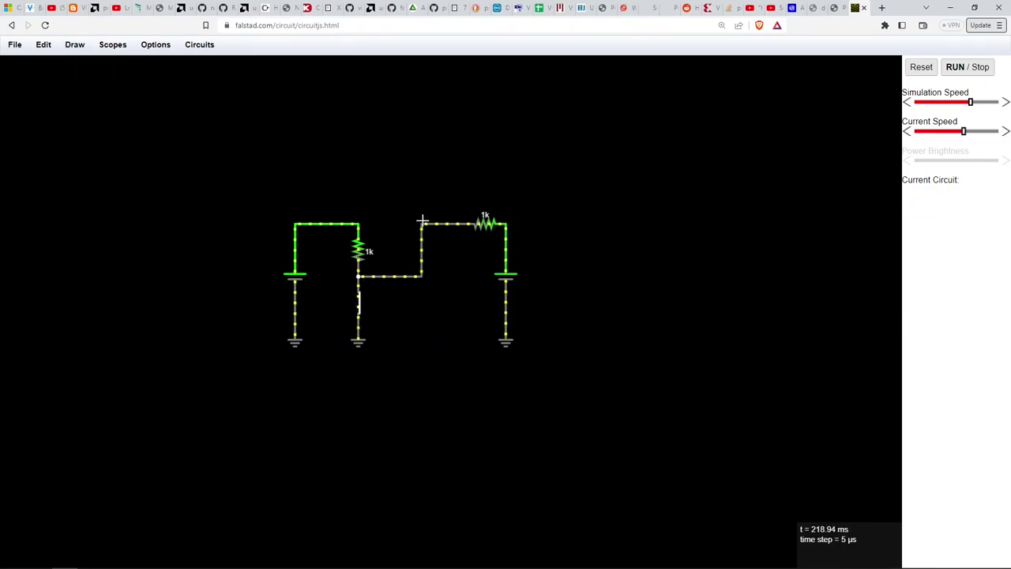
left_click_drag(421, 224, 422, 141)
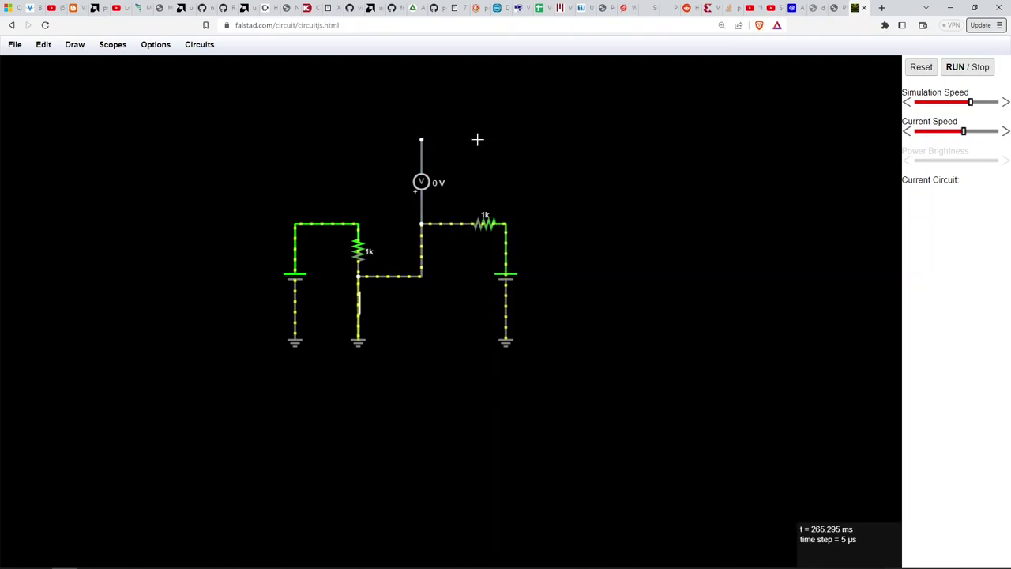
left_click_drag(473, 140, 474, 157)
left_click_drag(421, 139, 474, 139)
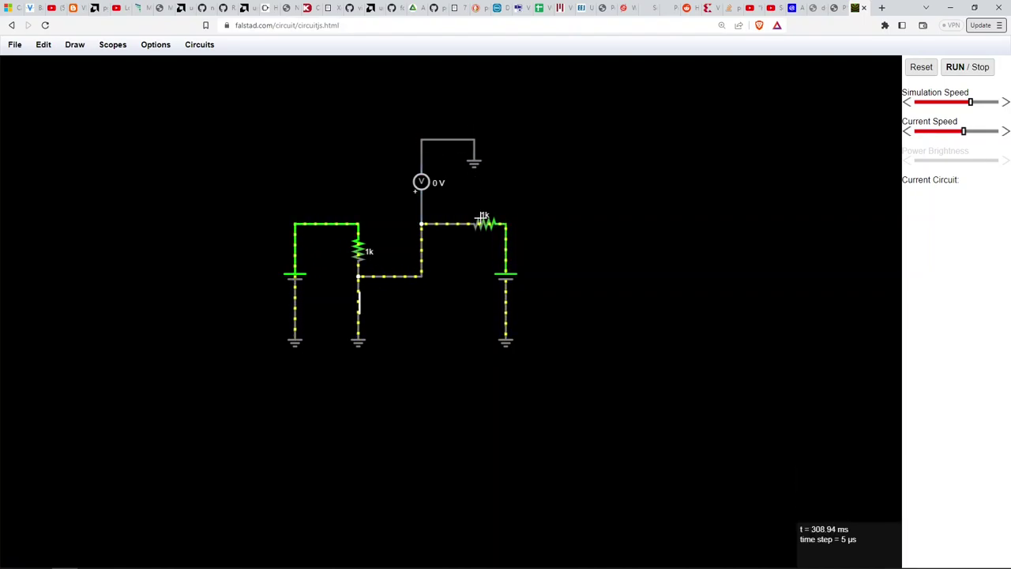
- Open the switch and examine the node voltage, the horizontal resistor and both voltage sources
left_click(359, 304)
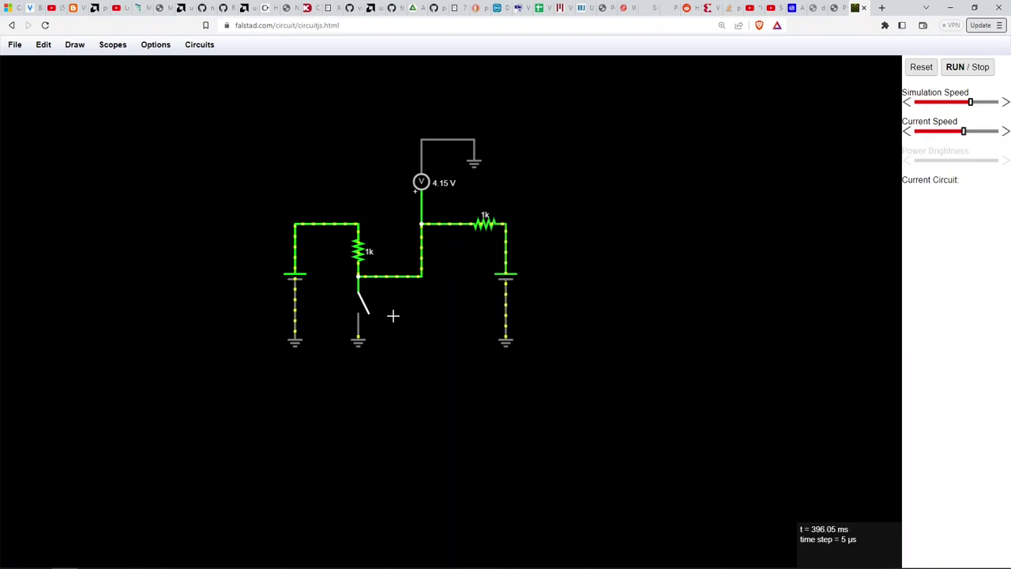
mouse_move(421, 210)
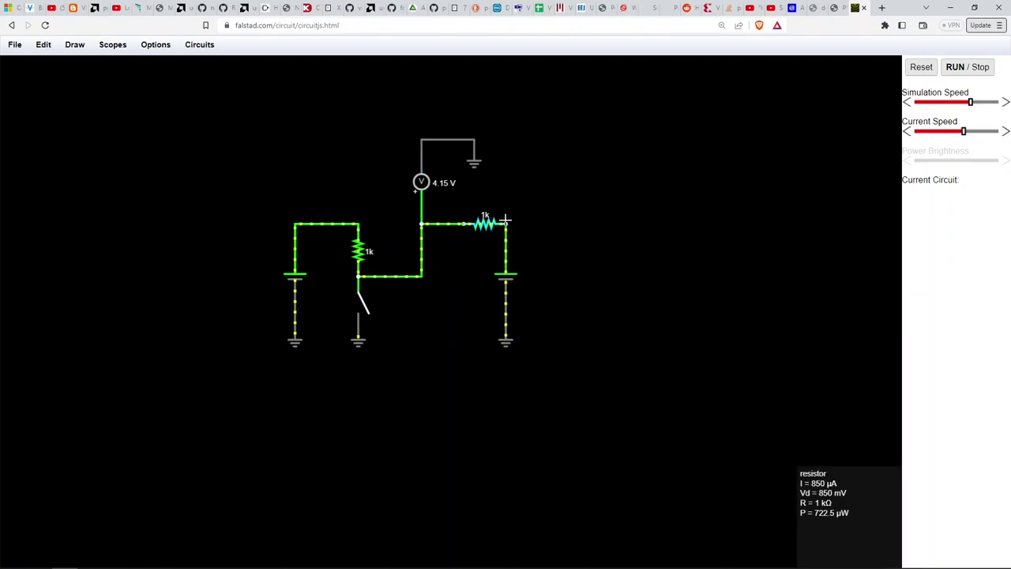
mouse_move(512, 307)
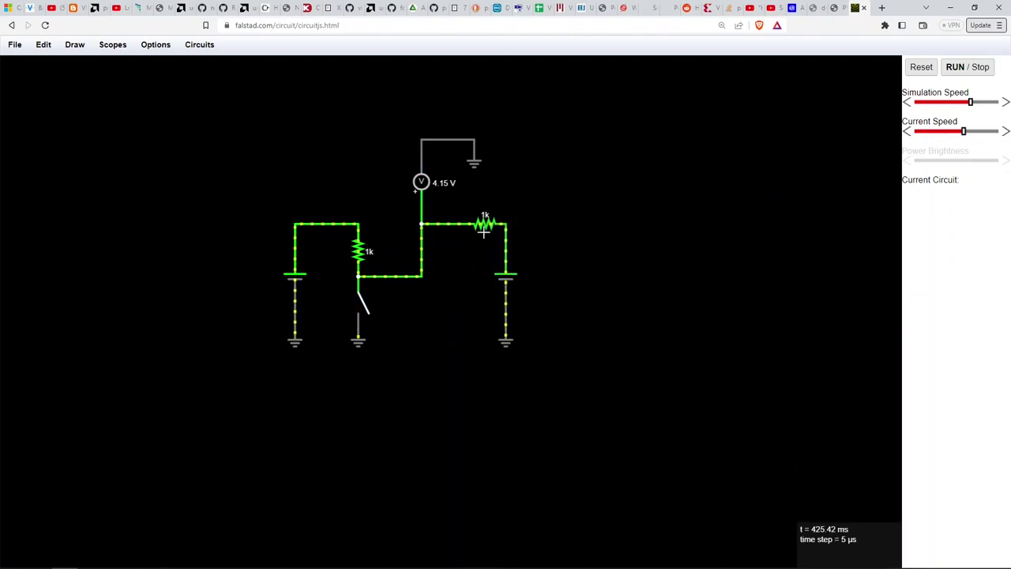
mouse_move(501, 269)
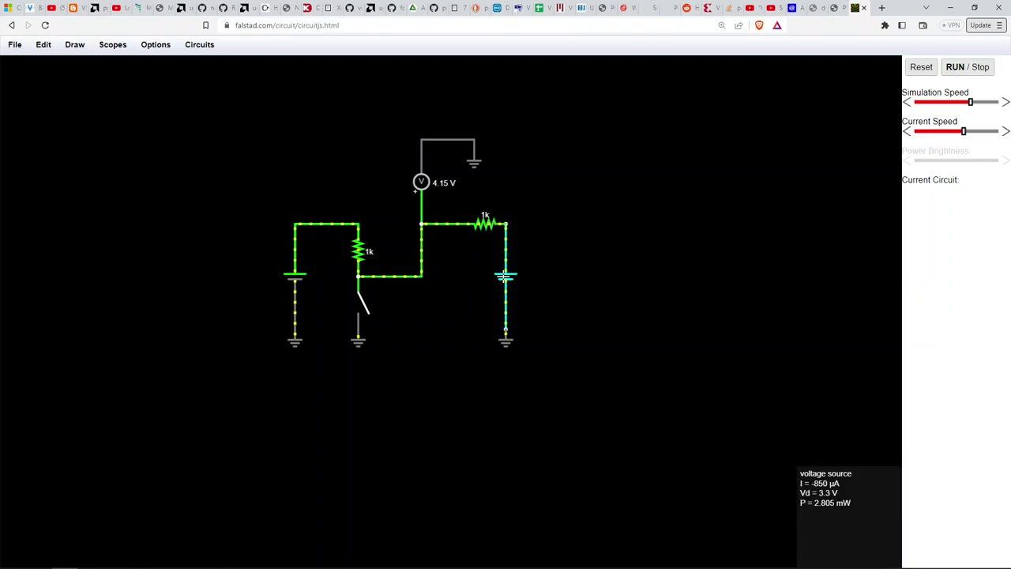
mouse_move(296, 280)
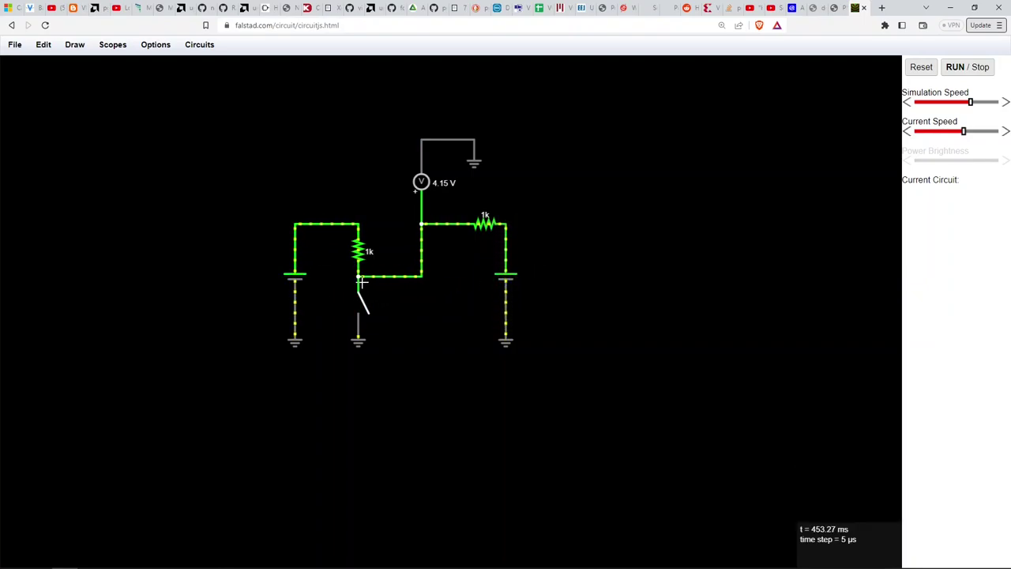
mouse_move(506, 239)
- Set the resistance of the vertical resistor above the switch to 900 ohms
right_click(357, 251)
left_click(369, 260)
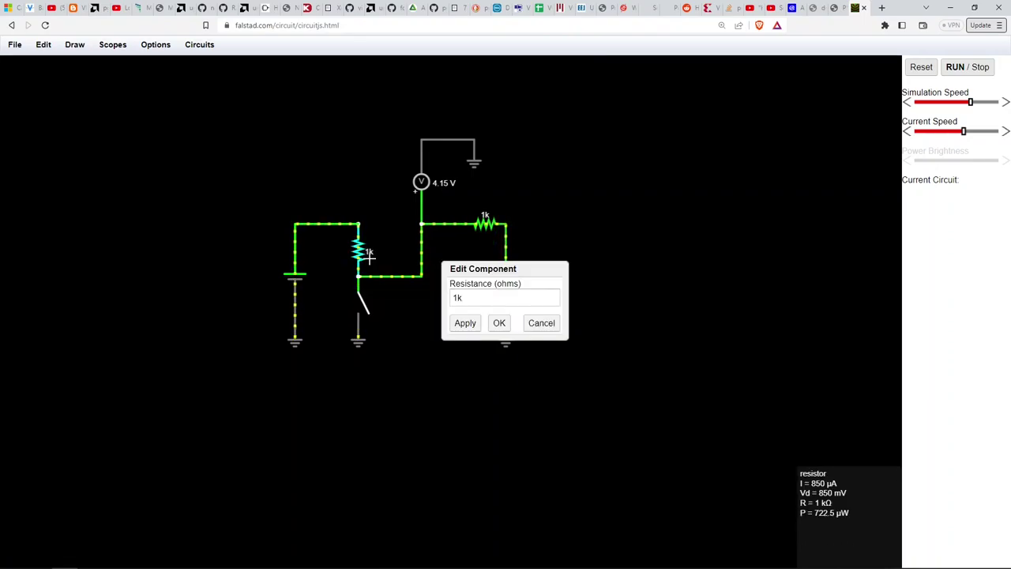
left_click(471, 297)
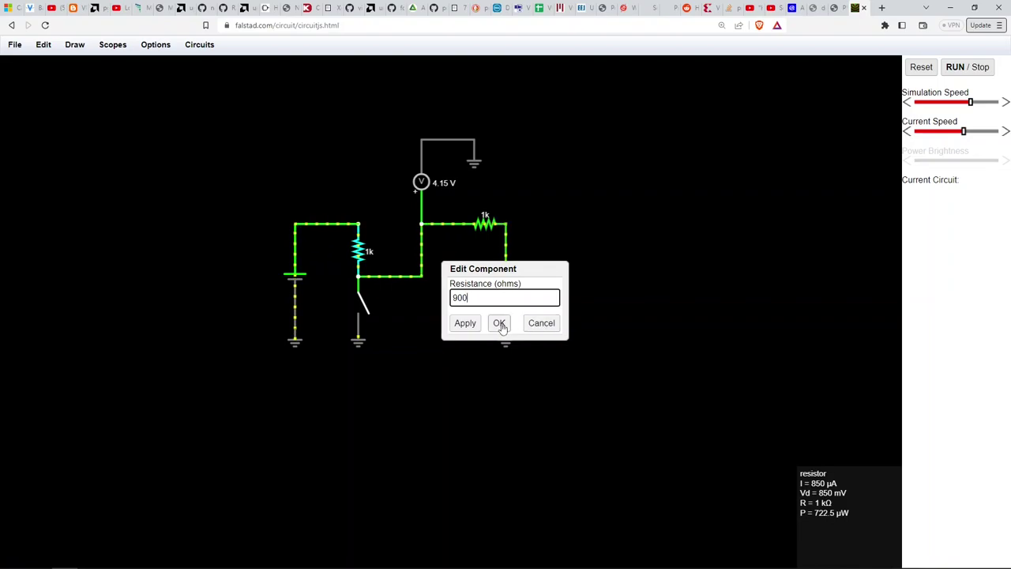
left_click(500, 324)
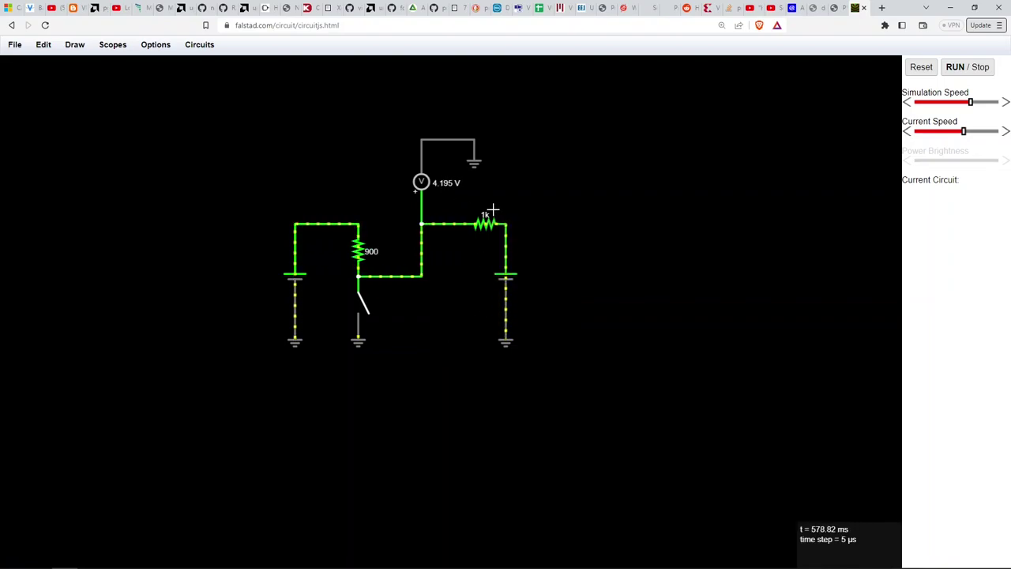
- Try 500 ohms for the horizontal resistor at the 3.3 V source, and set it to 220 ohms
mouse_move(485, 222)
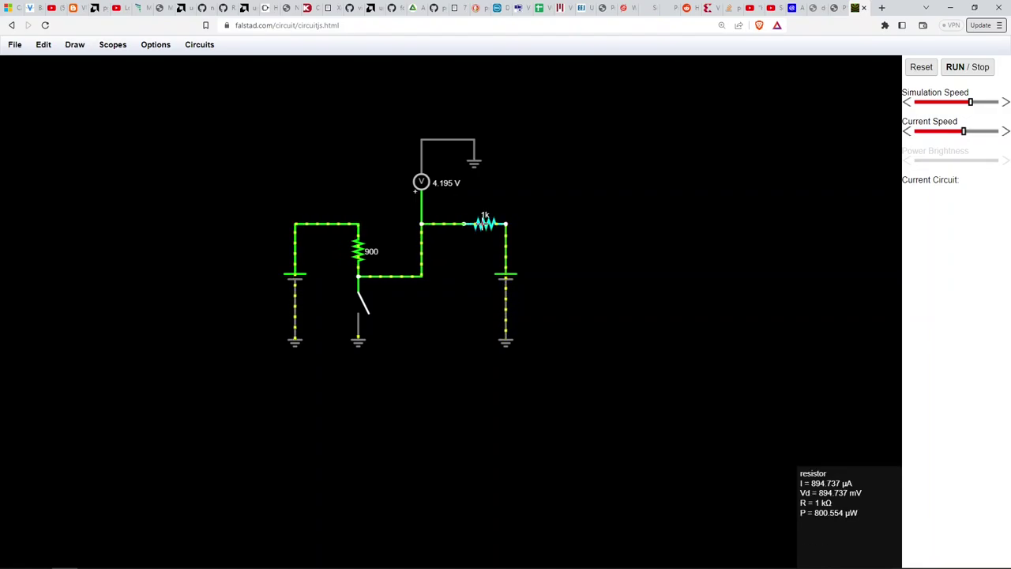
right_click(485, 225)
left_click(487, 230)
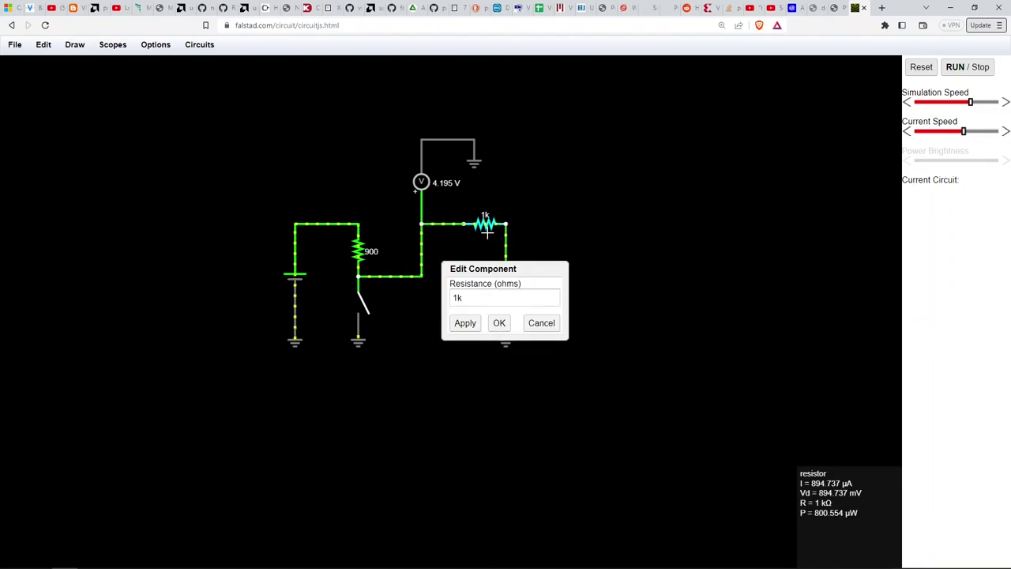
left_click(471, 295)
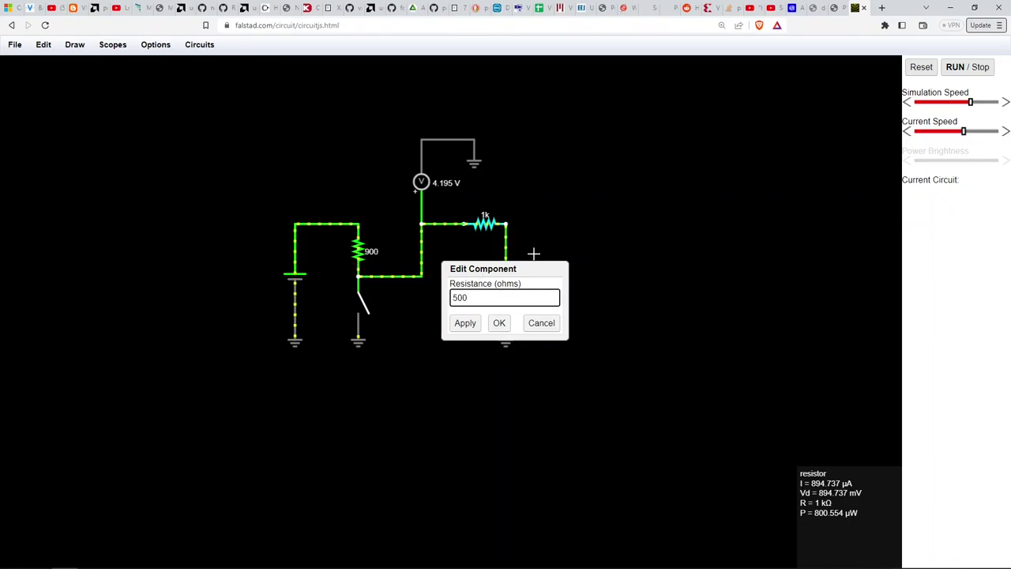
left_click(465, 323)
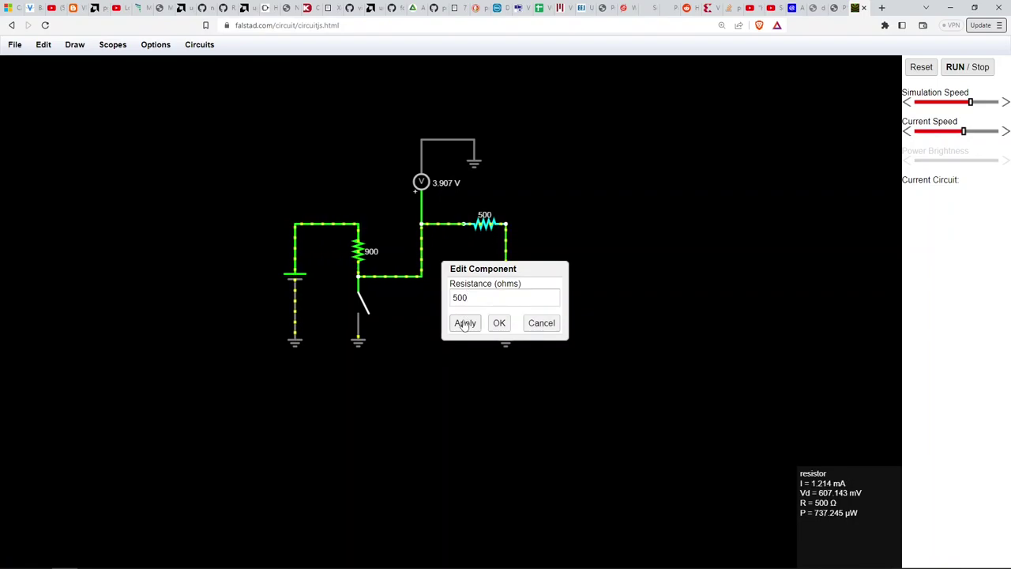
left_click(477, 297)
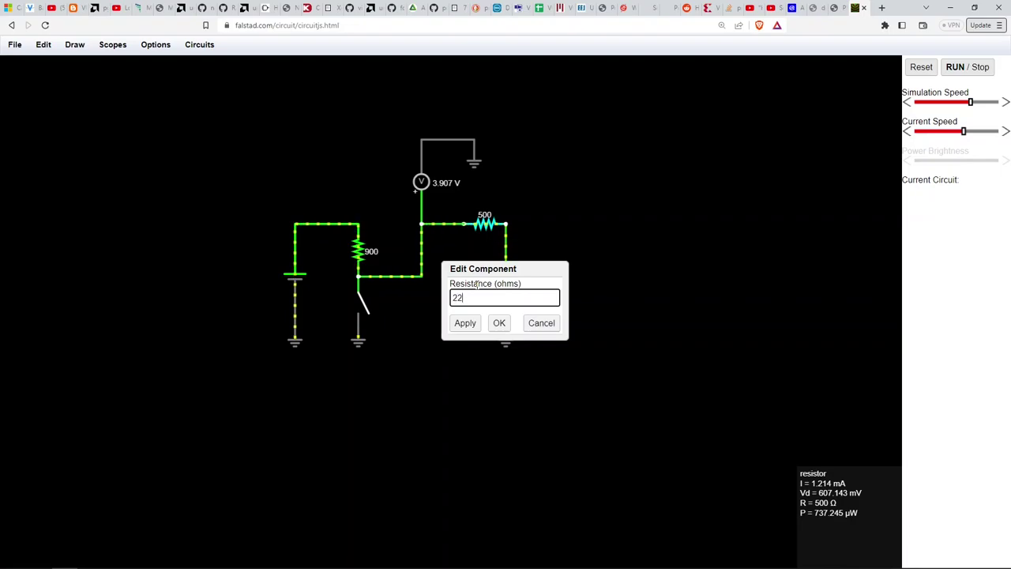
type("220")
left_click(466, 325)
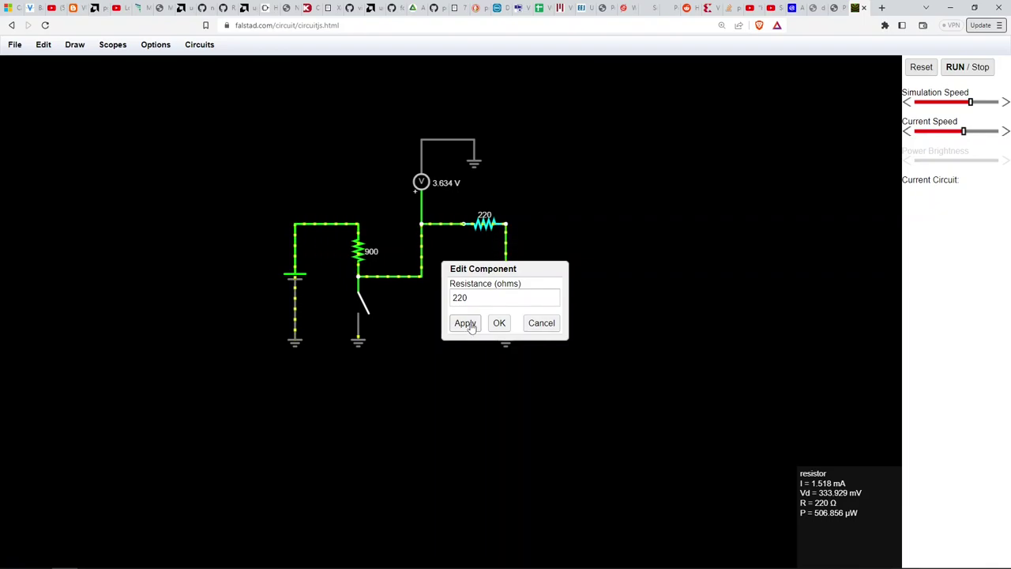
- Confirm the resistor edit, then close and reopen the switch to compare the node voltage, adjusting the current animation speed
left_click(499, 324)
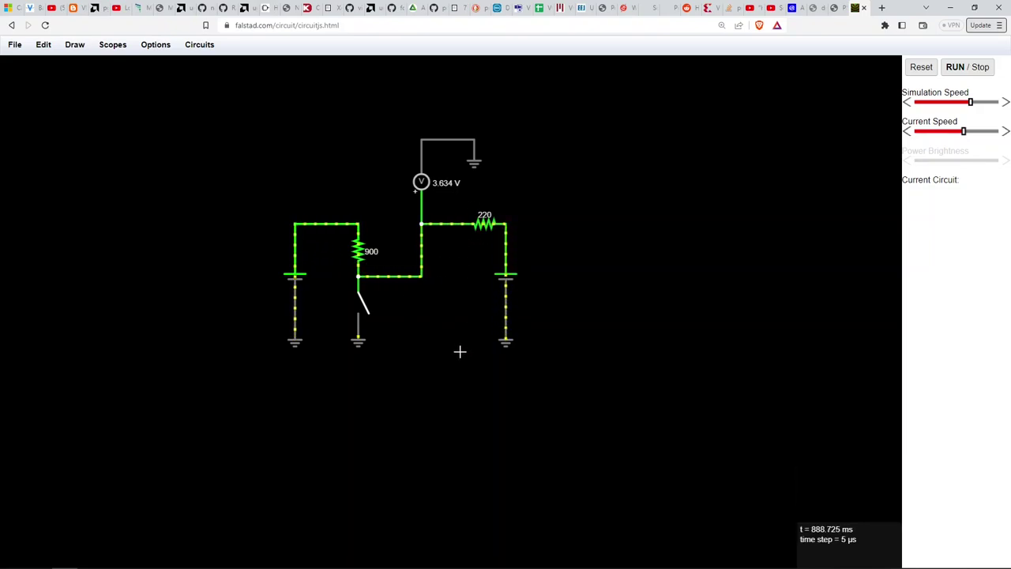
left_click(361, 310)
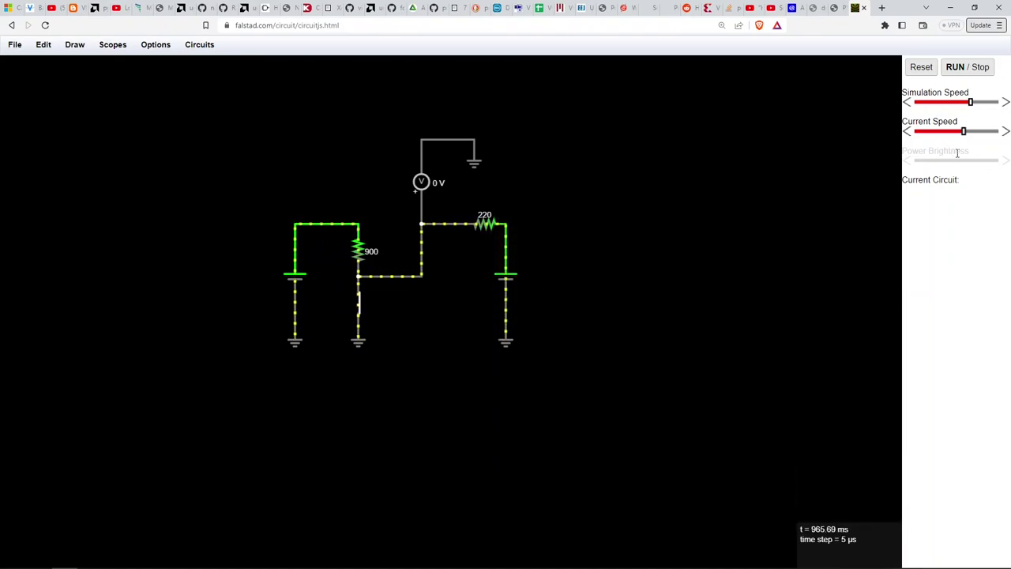
left_click_drag(962, 133, 955, 136)
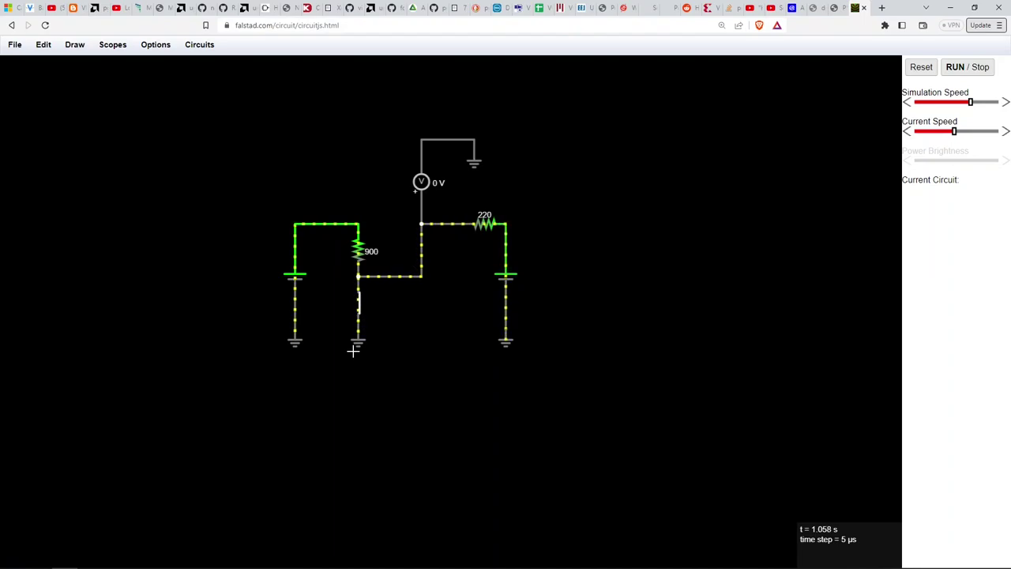
left_click(358, 303)
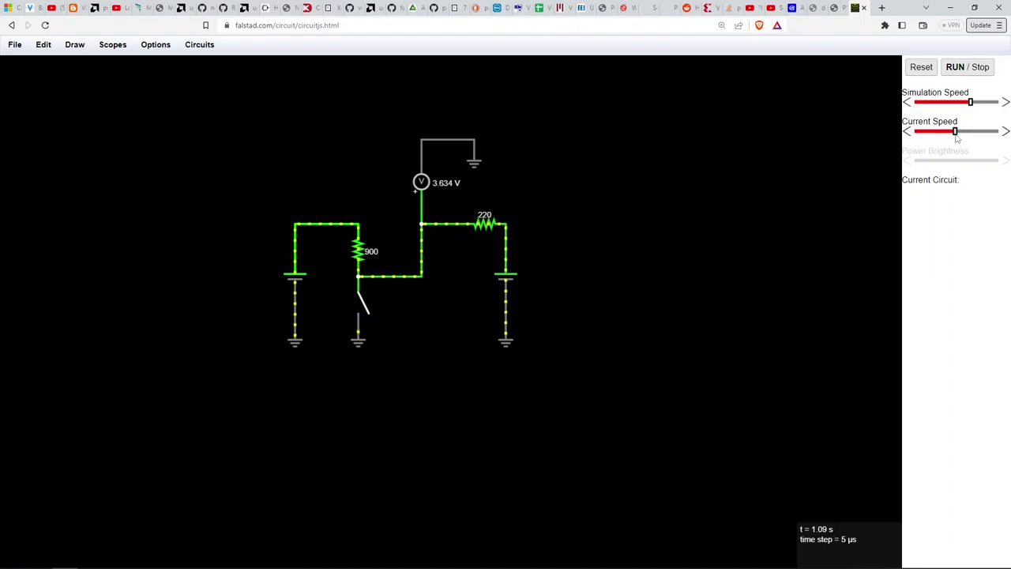
left_click_drag(957, 137, 968, 138)
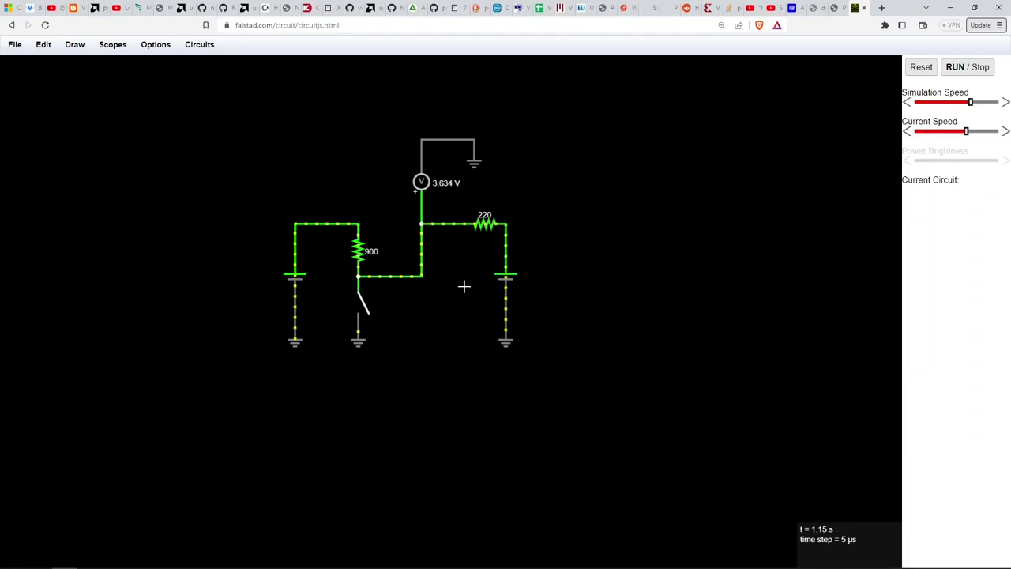
- Replace the wire between the voltmeter node and the 220 ohm resistor with a diode pointing toward the switch branch
right_click(445, 227)
left_click(458, 301)
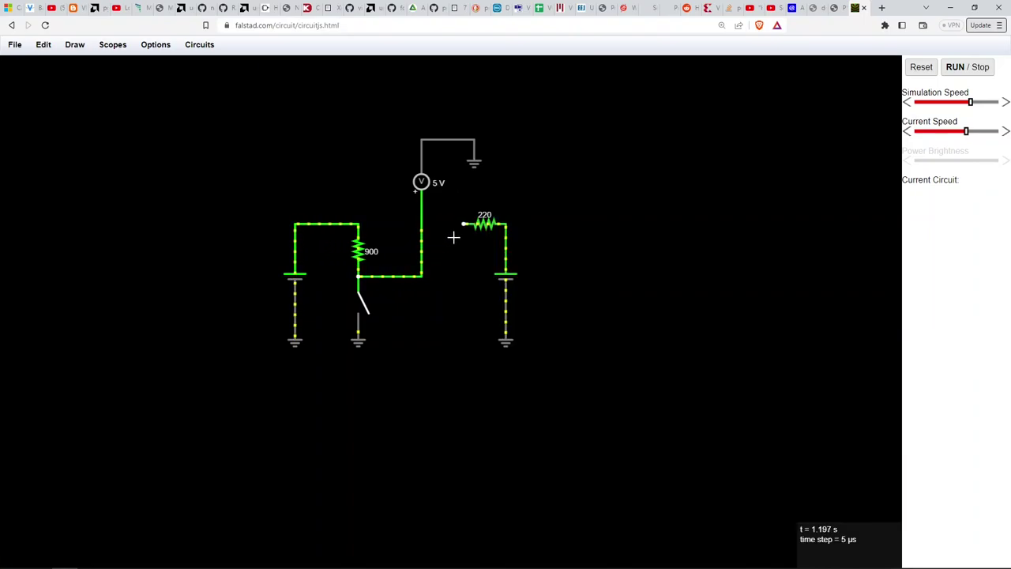
left_click_drag(462, 223, 421, 224)
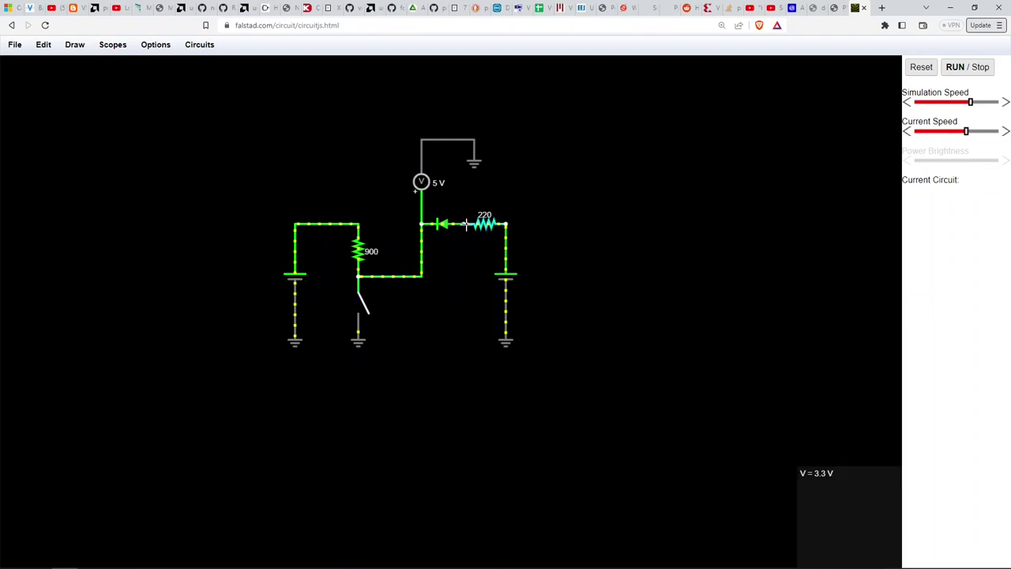
- Delete the voltmeter and the wire at its upper terminal, and move the leftover ground farther away from the circuit
right_click(419, 181)
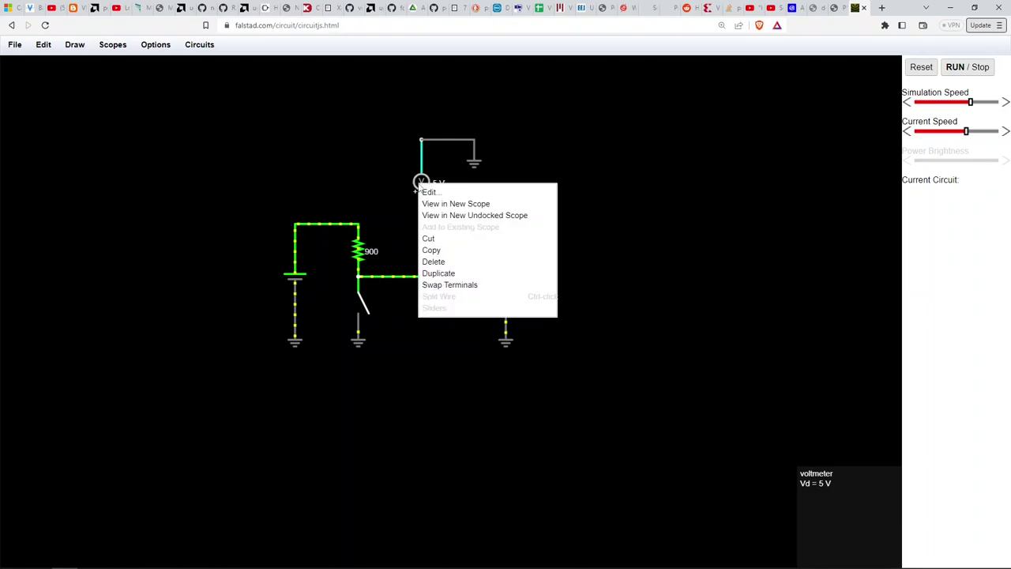
left_click(431, 260)
right_click(430, 143)
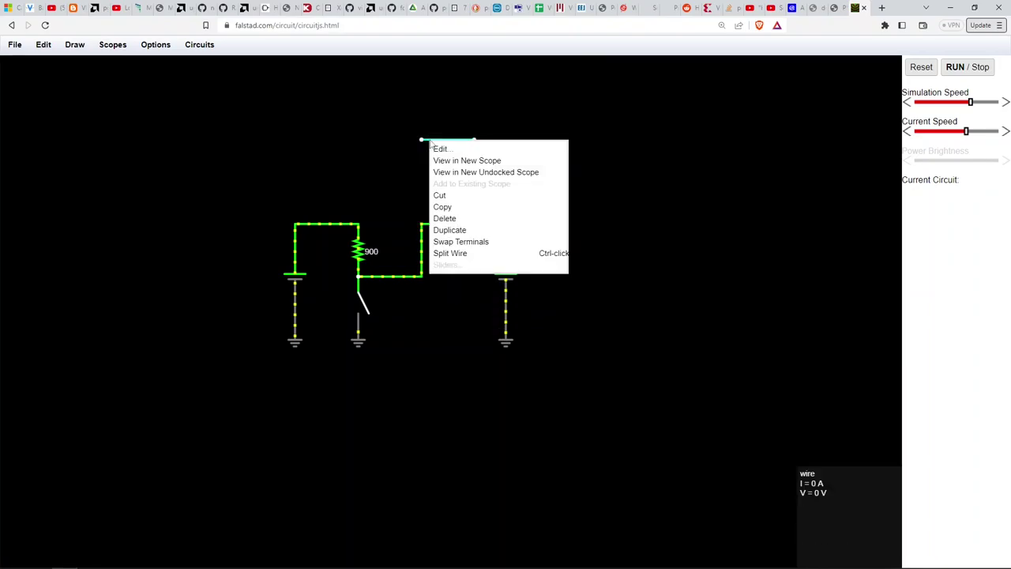
left_click(442, 218)
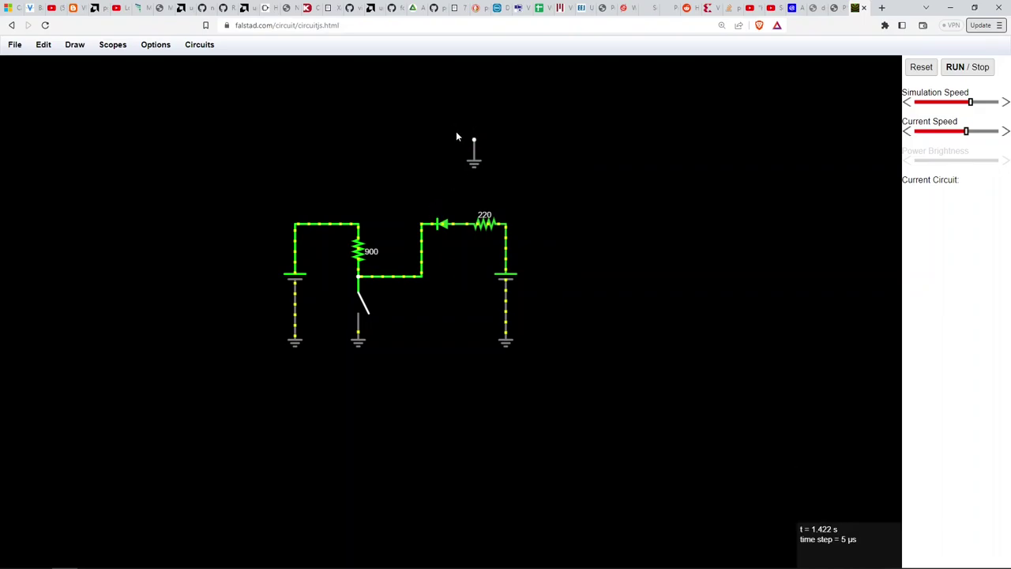
left_click_drag(461, 140, 497, 194)
- Connect a voltmeter above the node between diode and resistor, wire its free terminal to the spare ground, and swap its terminals
left_click(74, 48)
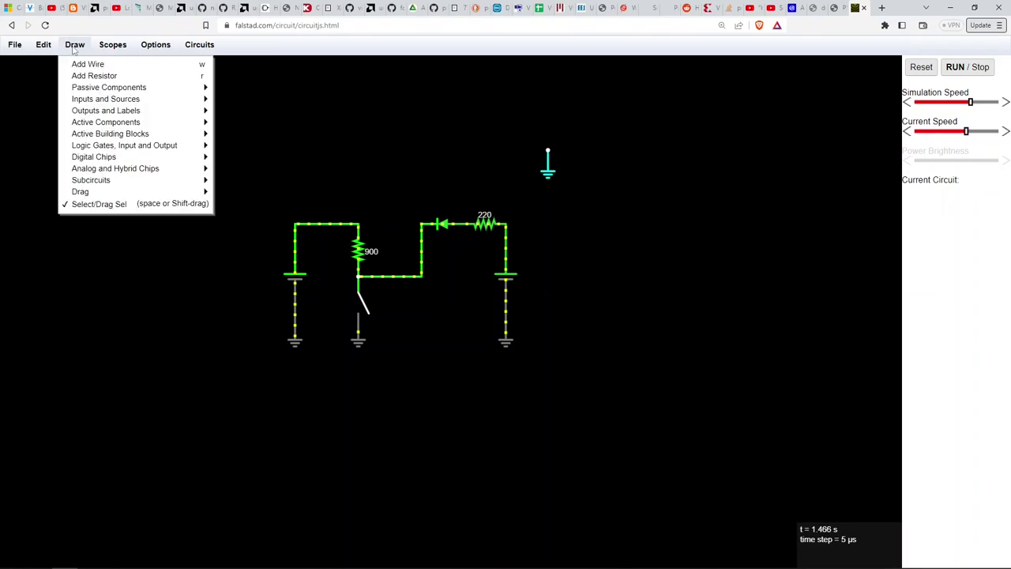
mouse_move(99, 109)
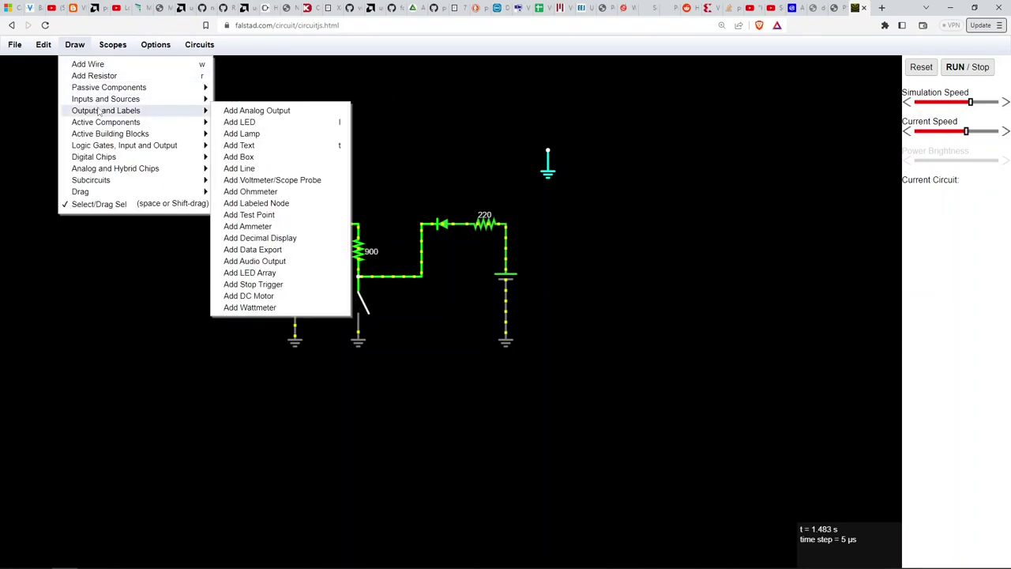
left_click(278, 181)
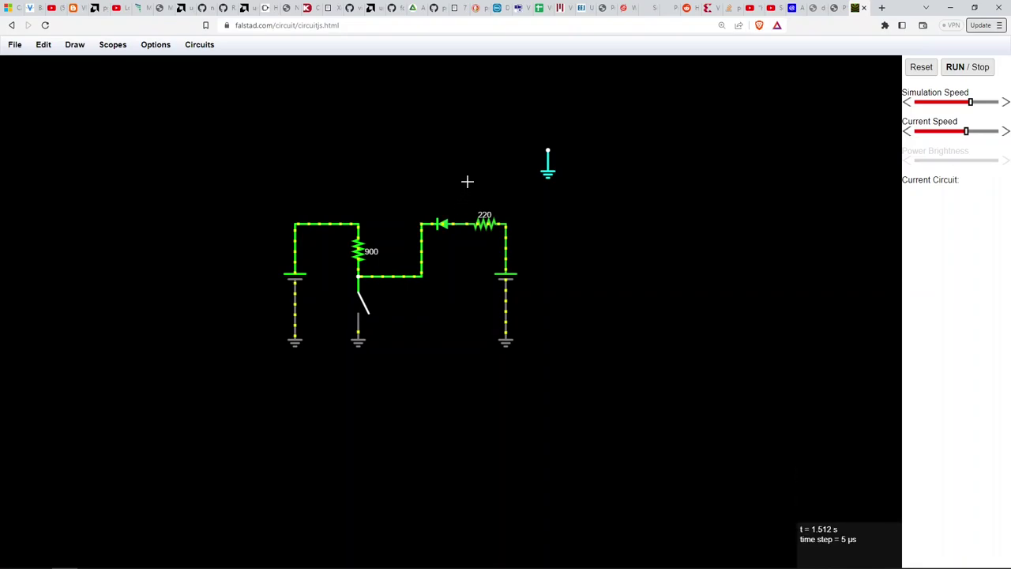
left_click_drag(464, 153, 465, 224)
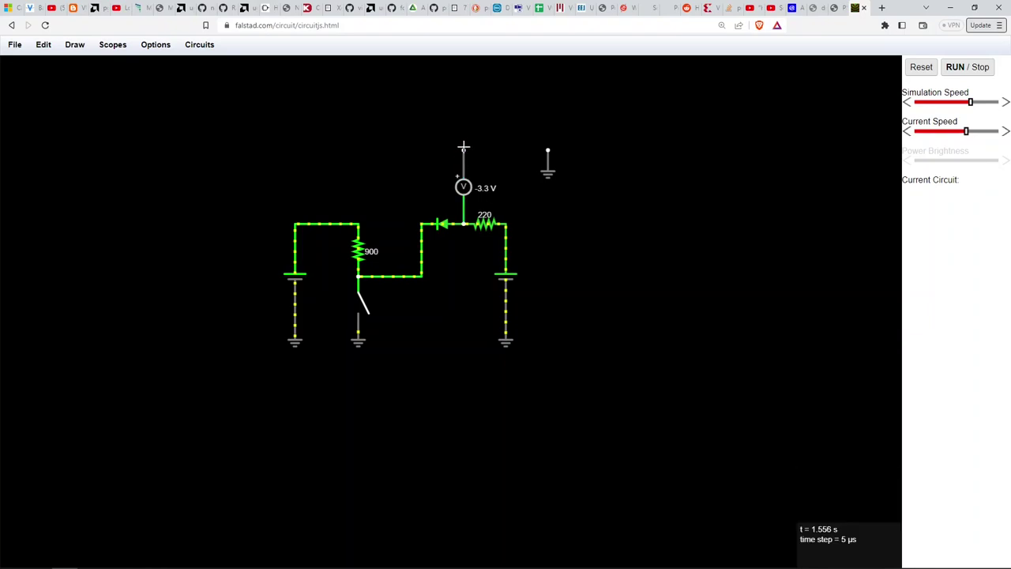
left_click_drag(468, 151, 549, 150)
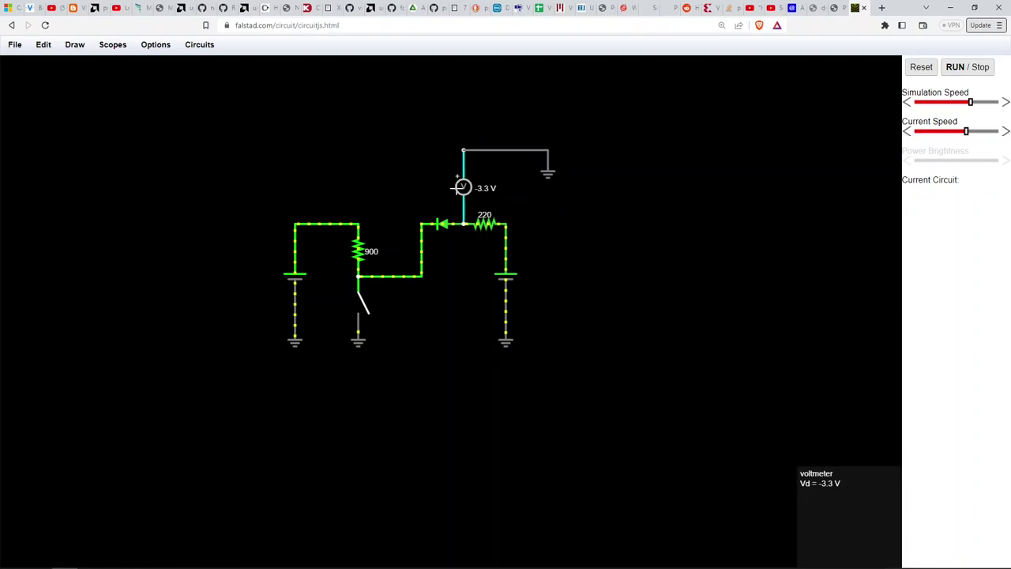
right_click(467, 189)
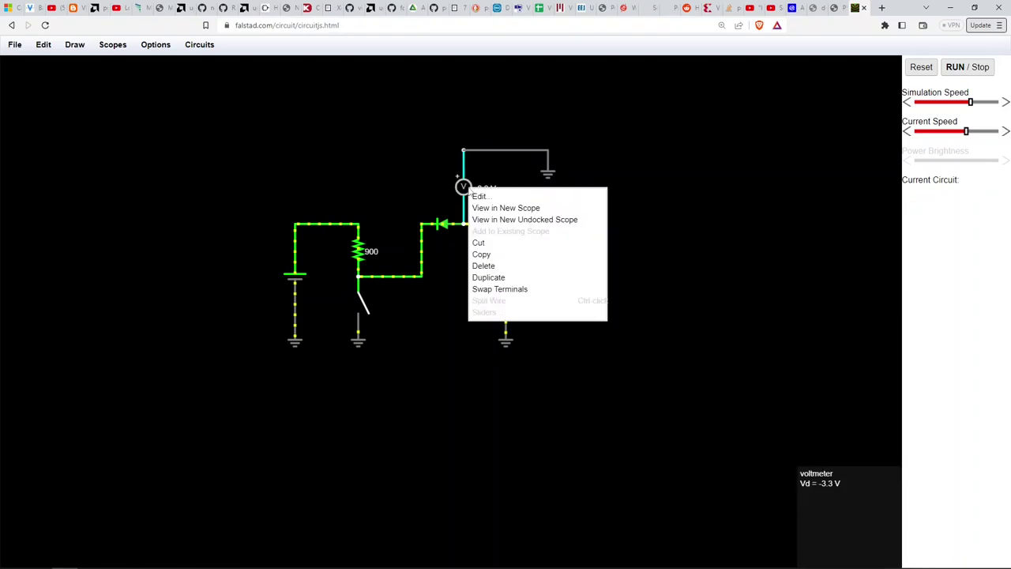
left_click(491, 289)
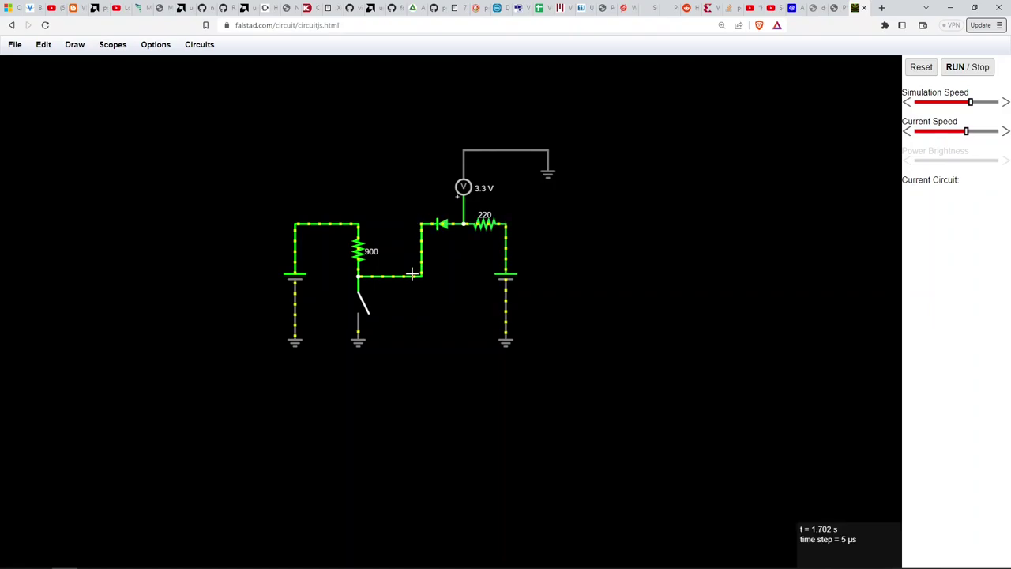
- Toggle the switch closed, open and closed to compare the voltage at the diode-resistor node, slowing the current animation
left_click(360, 306)
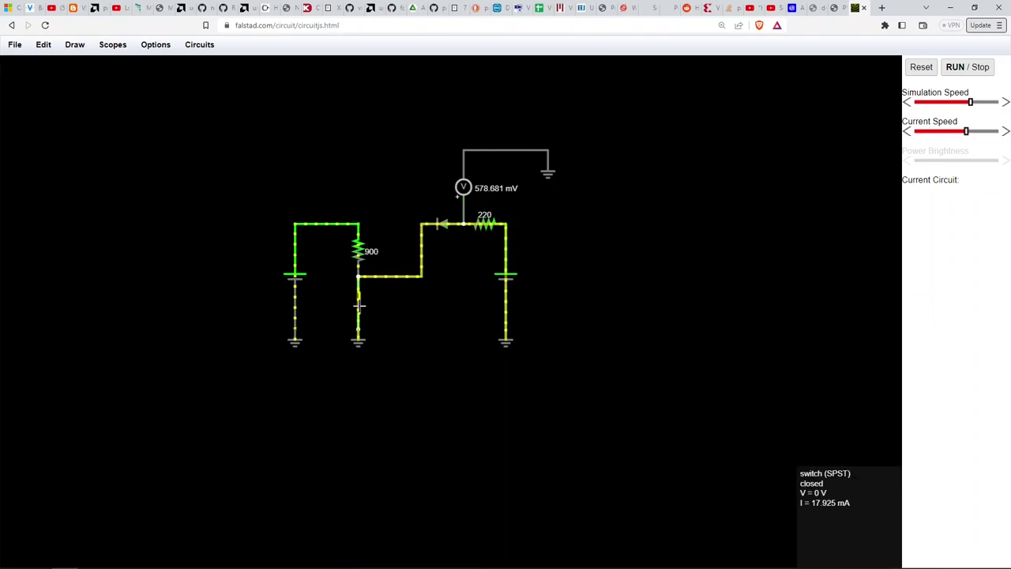
right_click(804, 190)
left_click_drag(967, 135, 962, 136)
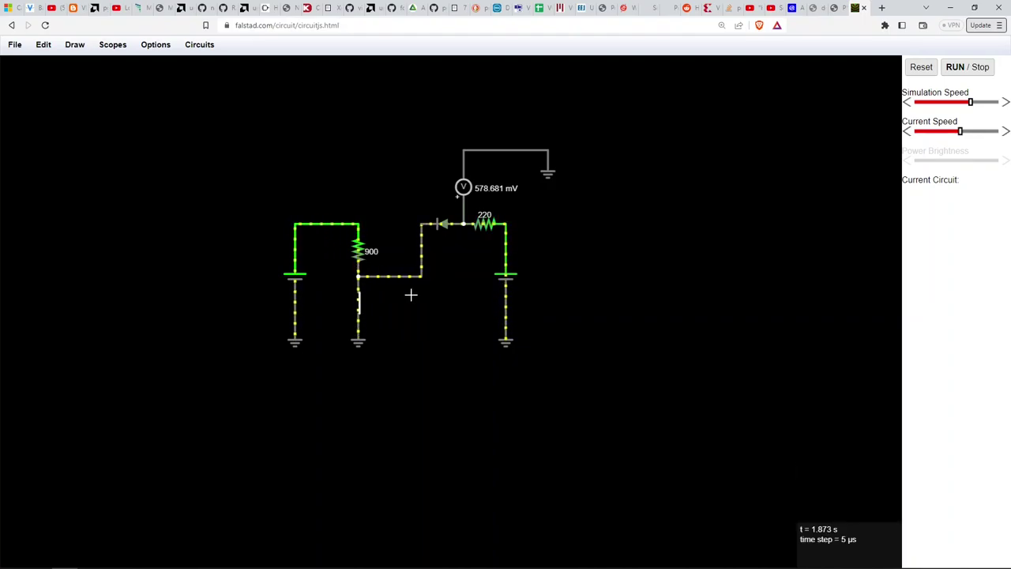
left_click(360, 305)
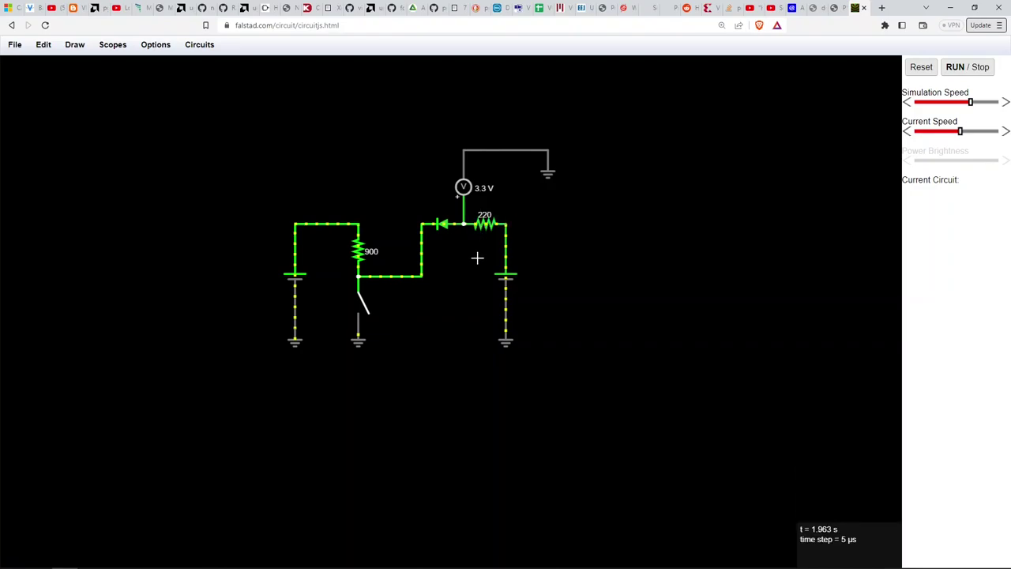
left_click(360, 303)
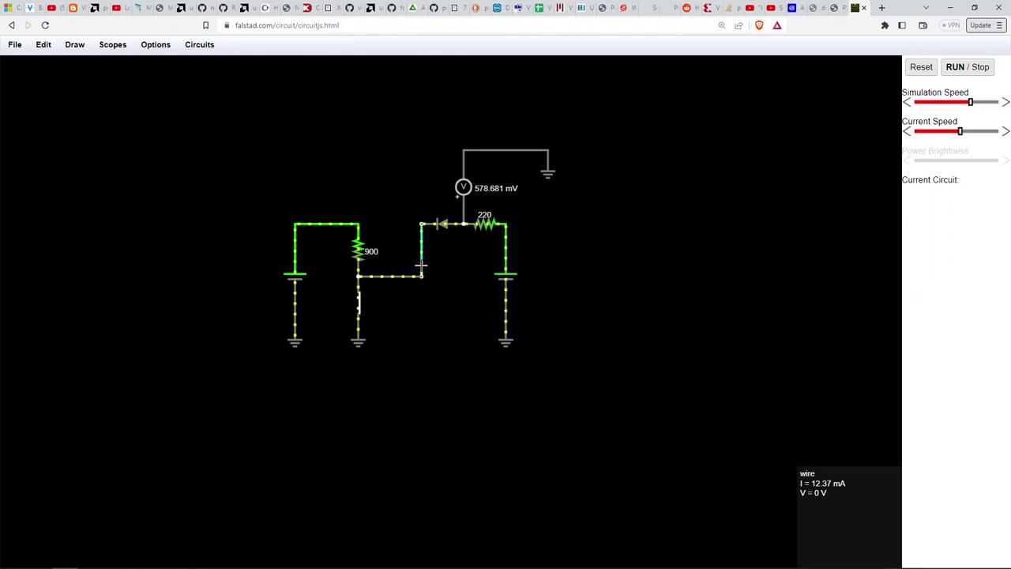
- Set the resistance of the horizontal resistor beside the diode to 10k ohms
right_click(490, 223)
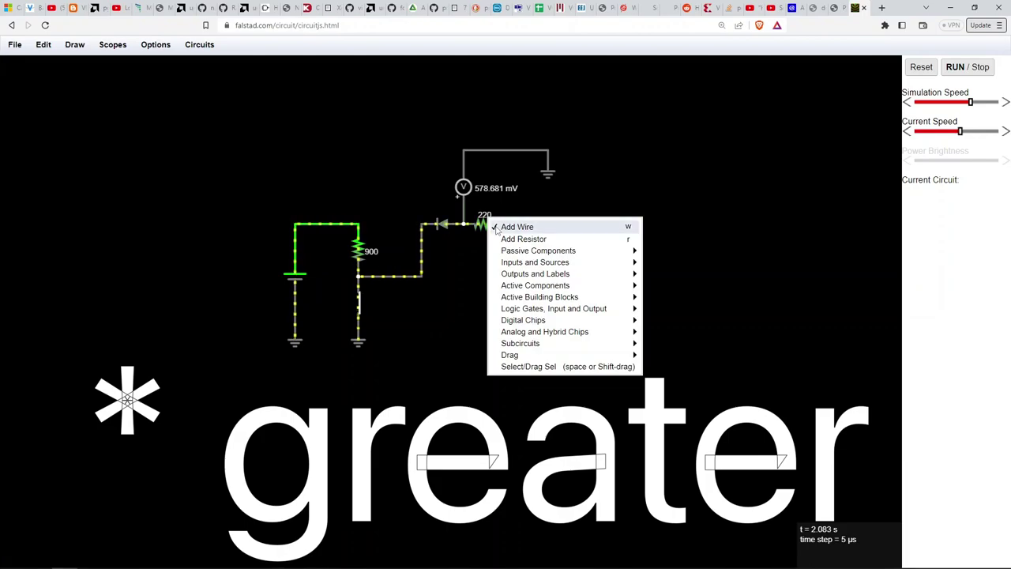
left_click(474, 272)
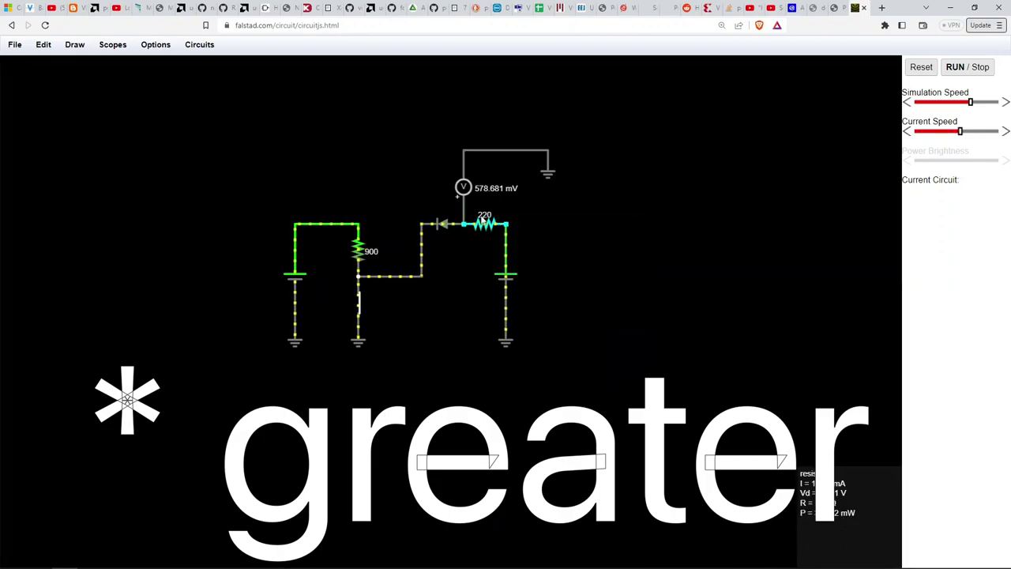
right_click(485, 222)
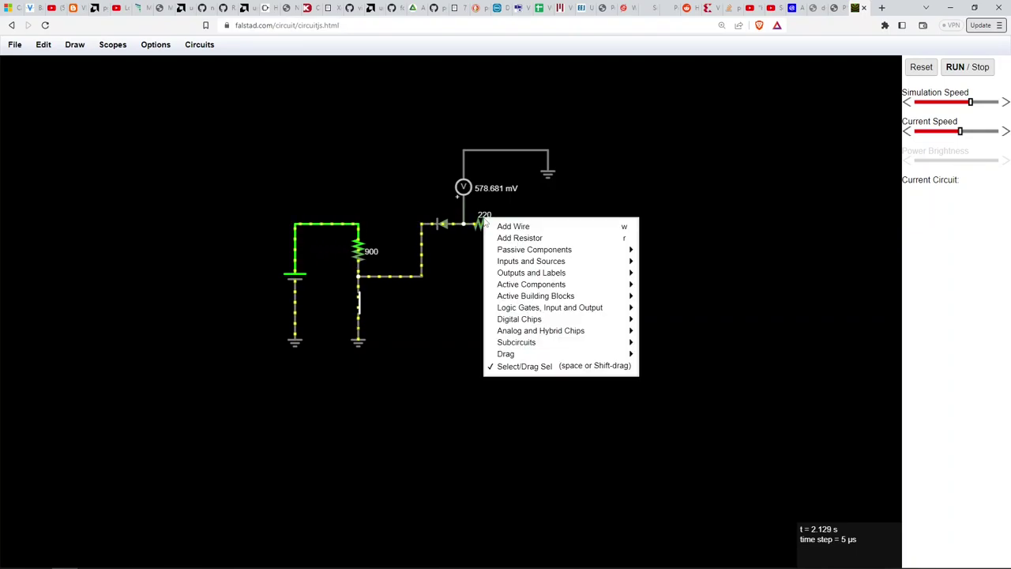
left_click(481, 255)
right_click(481, 227)
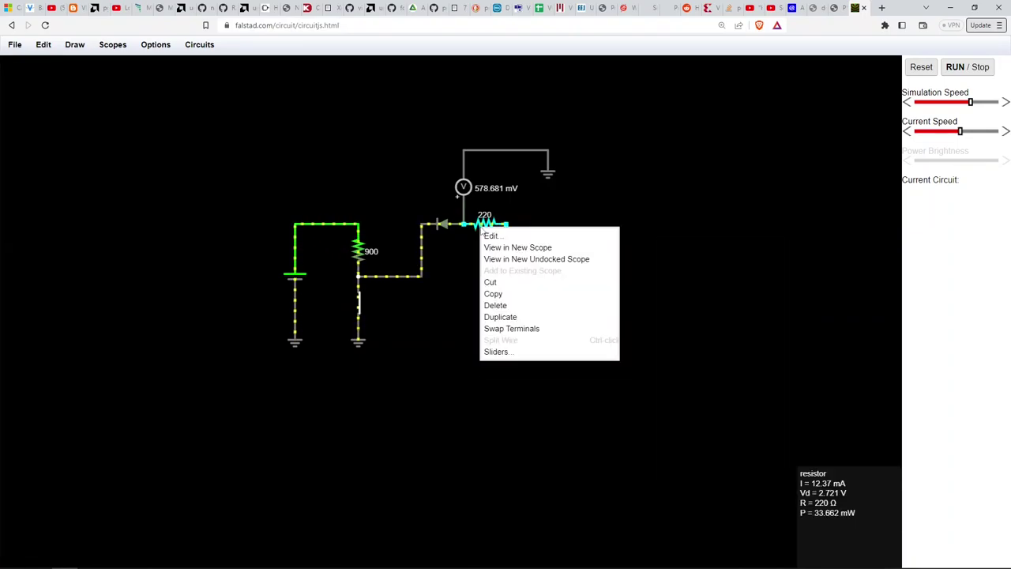
left_click(489, 236)
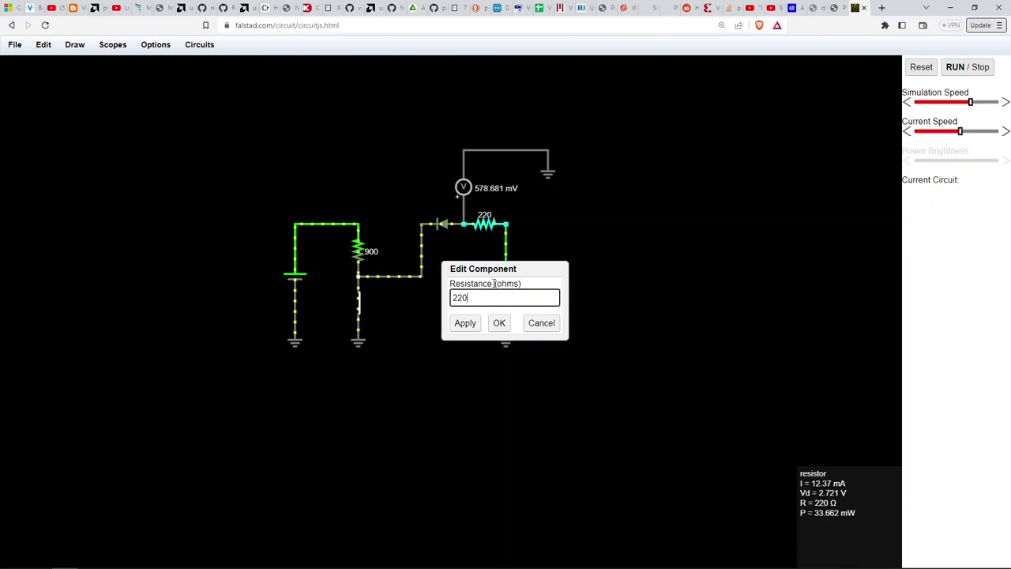
key("BackSpace")
key("BackSpace")
key("BackSpace")
type("10k")
left_click(466, 327)
left_click(499, 323)
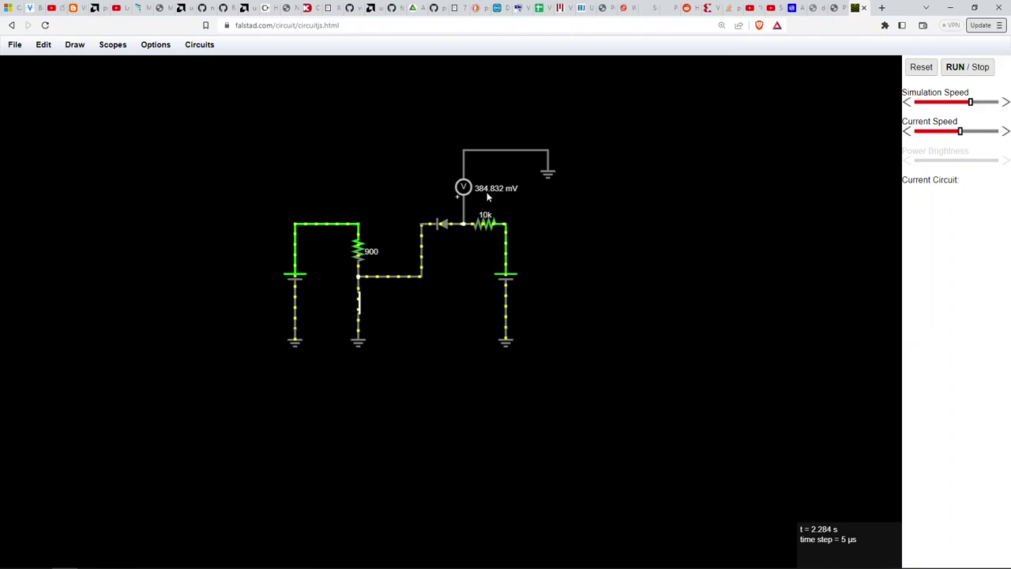
- Toggle the switch repeatedly and examine the voltmeter reading at the diode-resistor node for the open and closed states
left_click(359, 308)
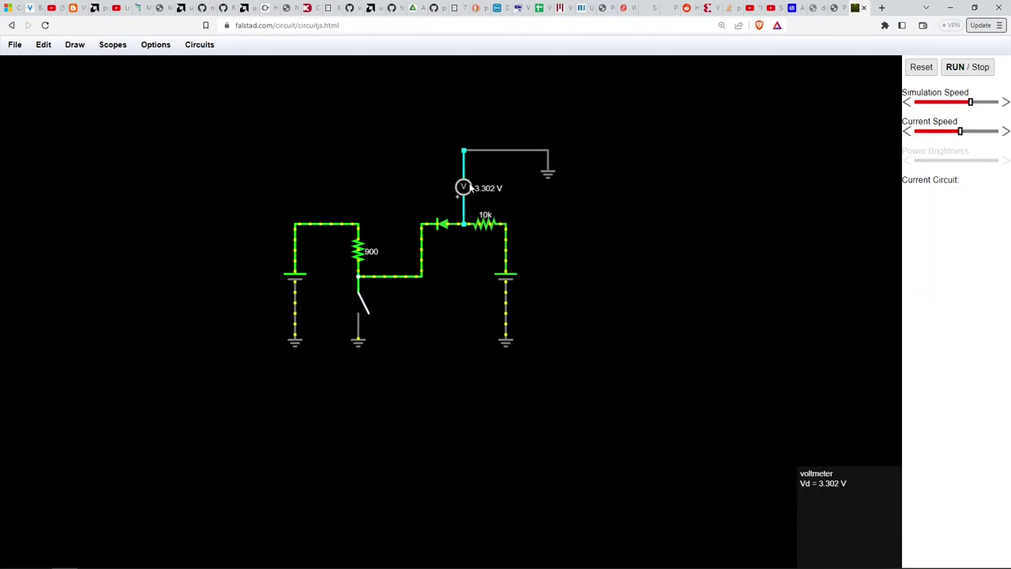
left_click(359, 310)
left_click(360, 310)
left_click(360, 311)
left_click(359, 310)
left_click(359, 310)
left_click(360, 310)
left_click(360, 310)
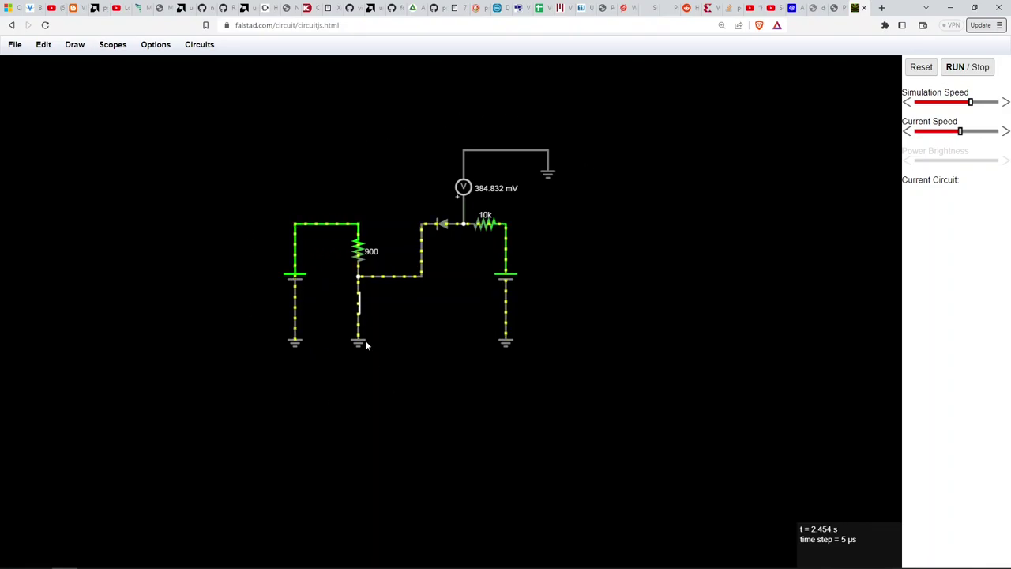
left_click(361, 305)
left_click(360, 305)
left_click(361, 307)
left_click(360, 307)
left_click(360, 307)
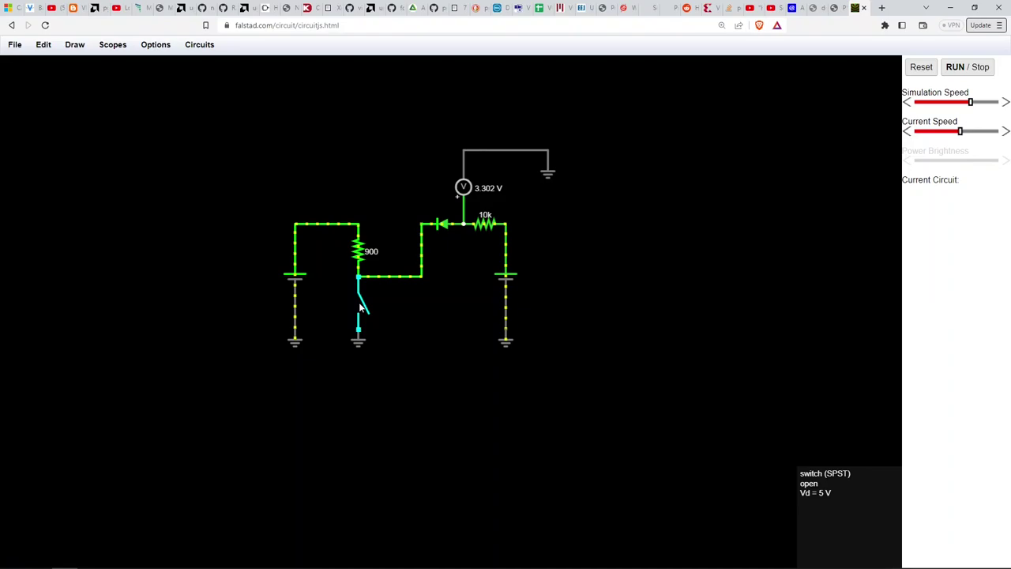
left_click(360, 307)
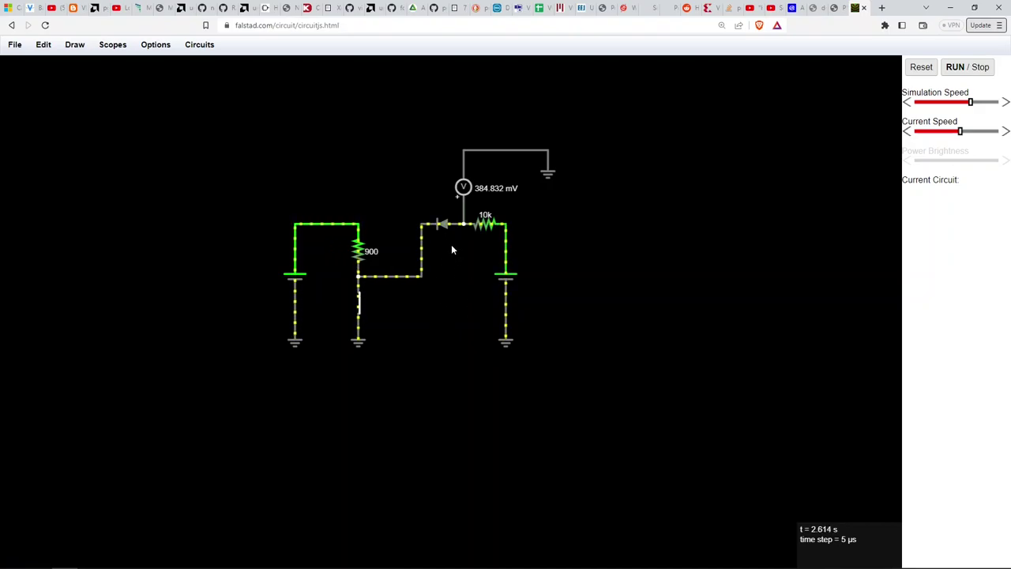
left_click(360, 308)
left_click(359, 309)
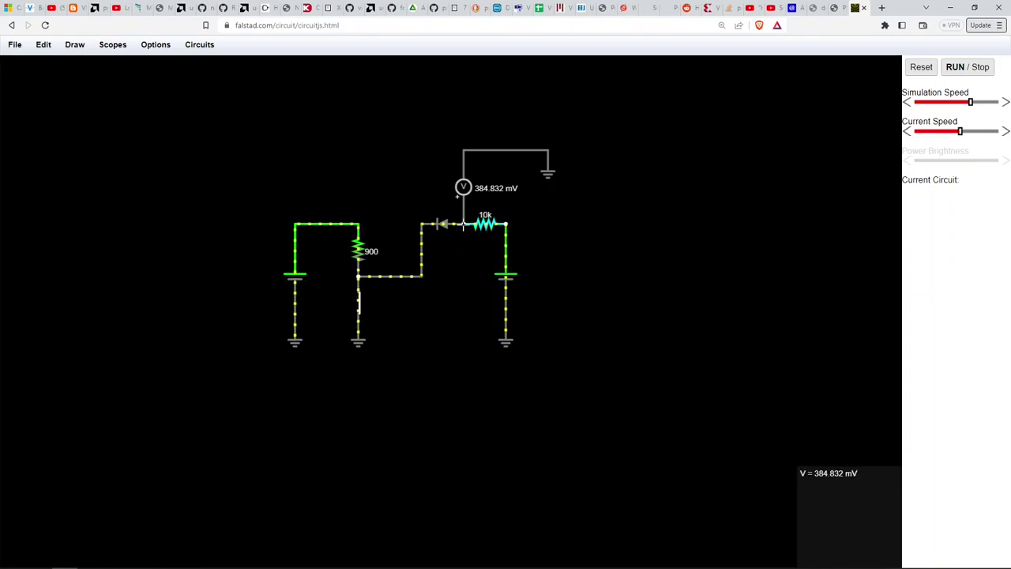
- Add a capacitor from the diode-resistor node down to a new ground, and set its capacitance to 220 pF
left_click_drag(464, 225, 463, 328)
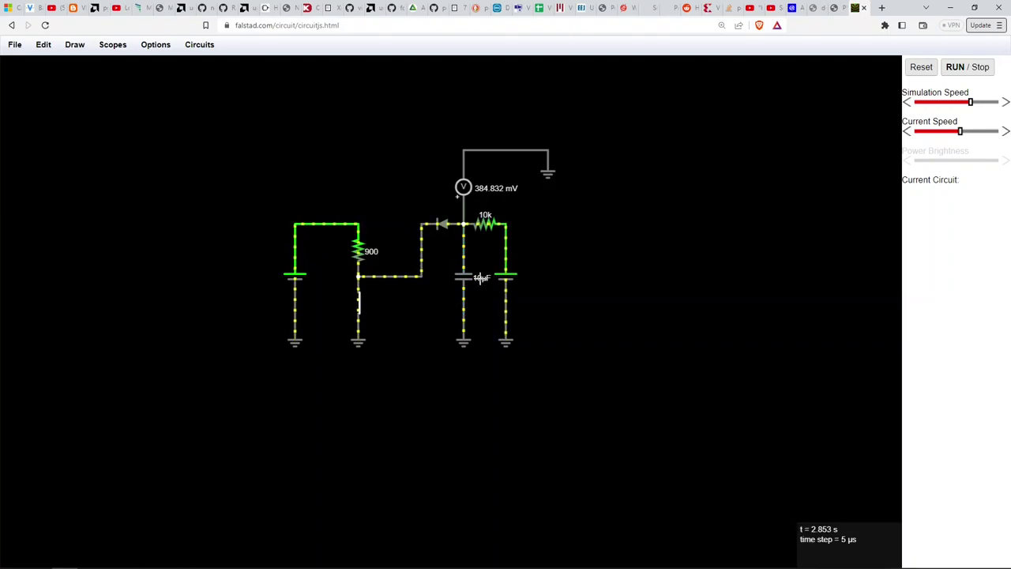
mouse_move(466, 276)
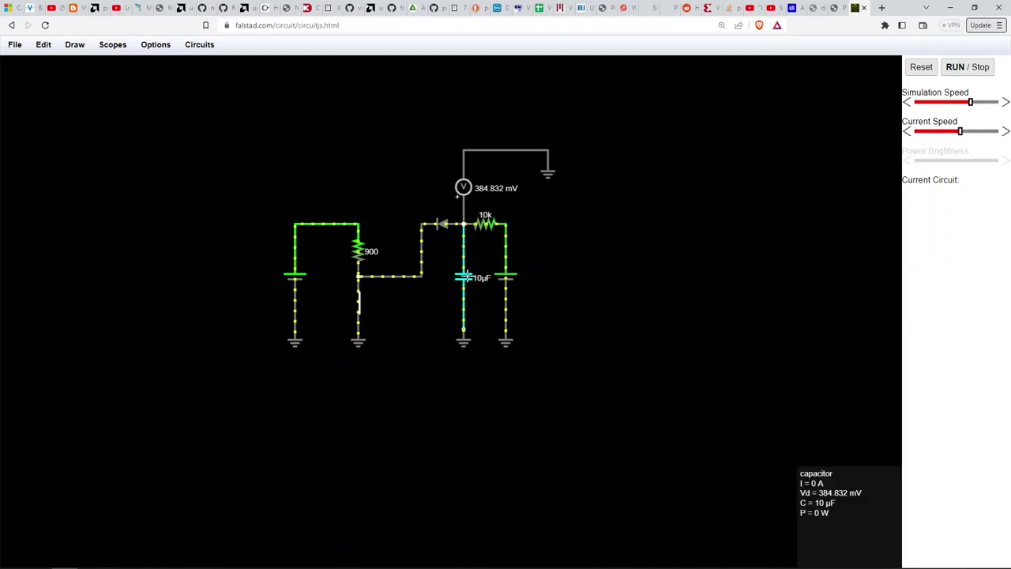
right_click(469, 281)
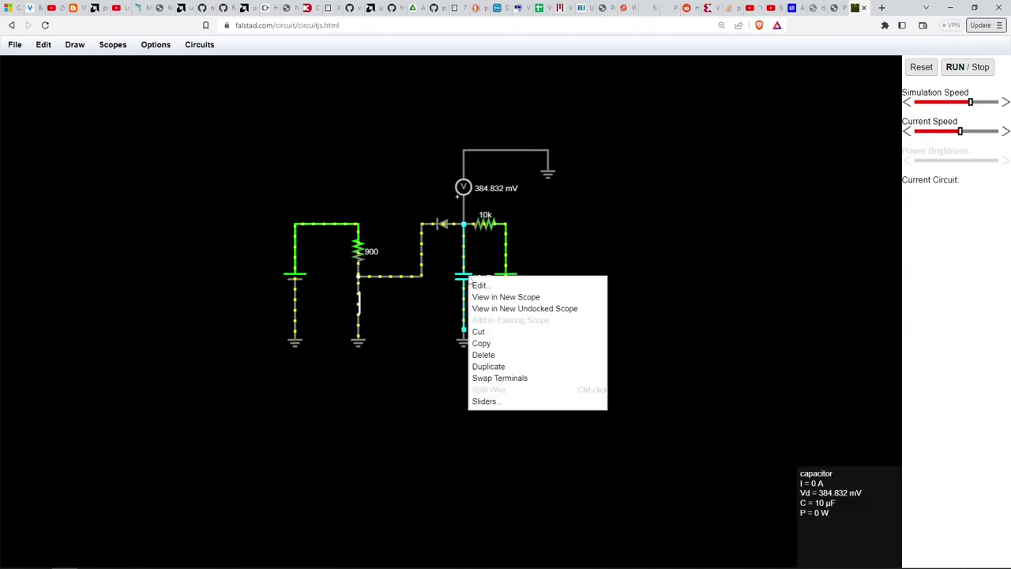
left_click(478, 286)
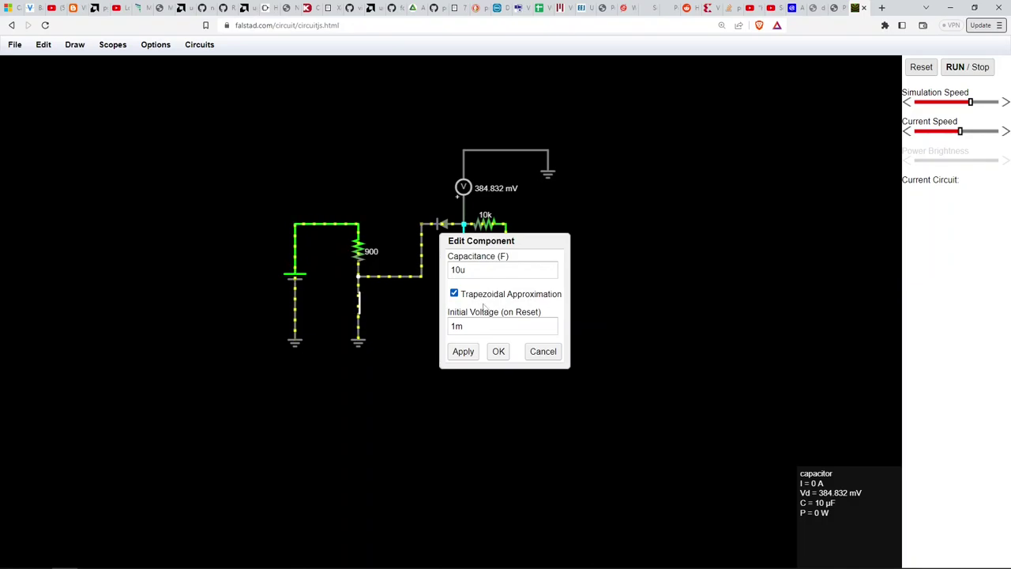
left_click(489, 266)
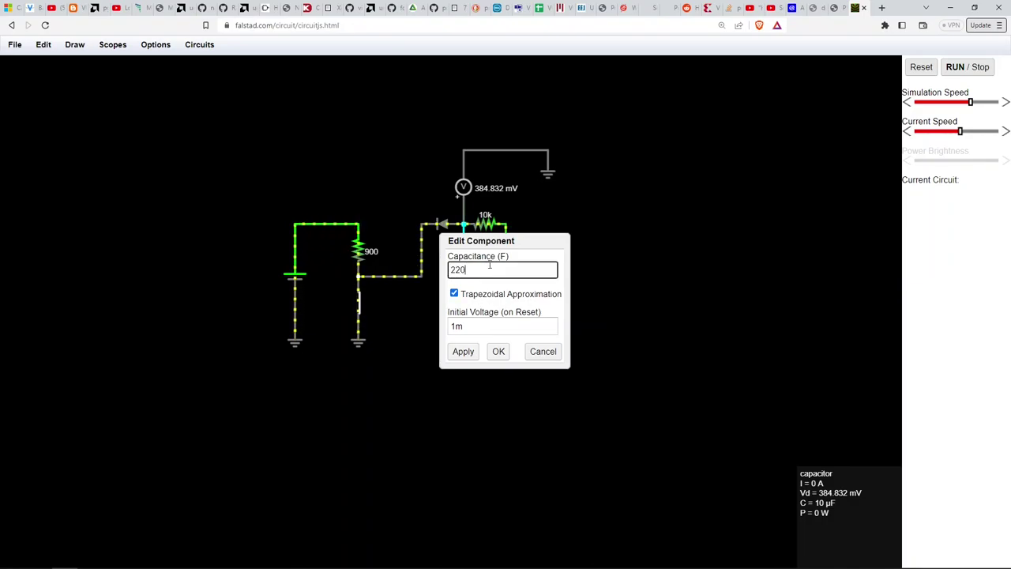
left_click(469, 355)
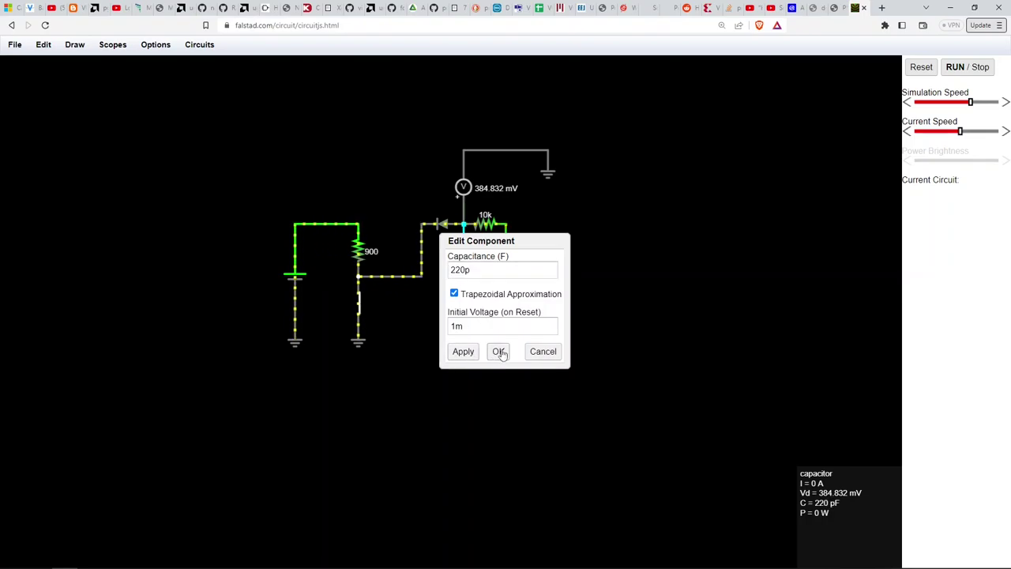
left_click(500, 353)
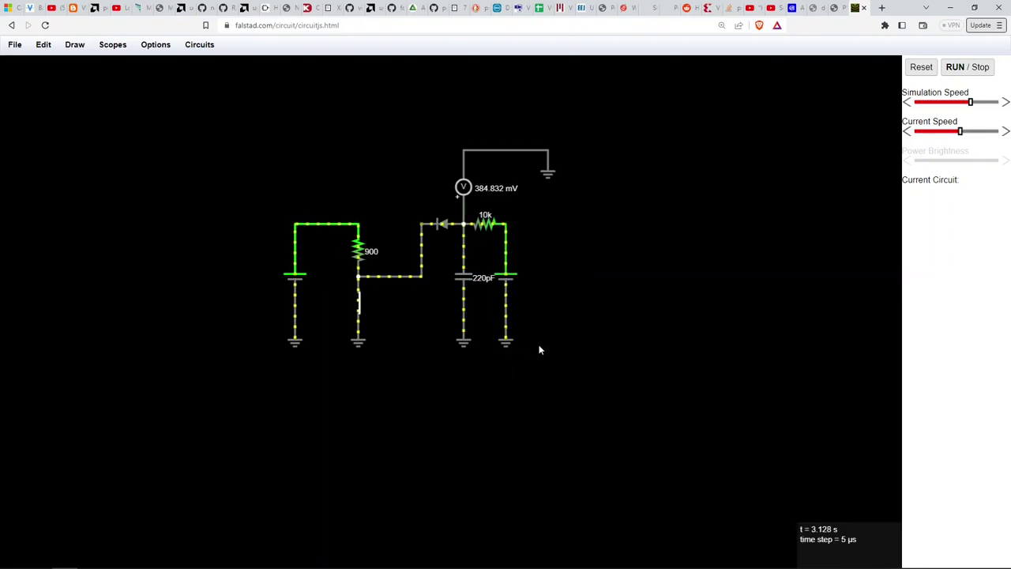